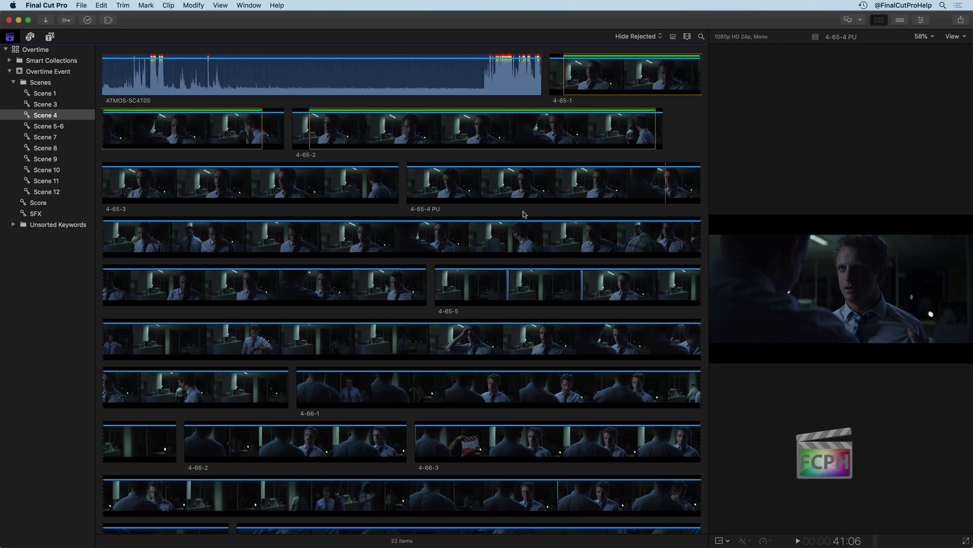
Select clip 4-65-4 PU in the Scene 4 keyword collection.
left_click(477, 170)
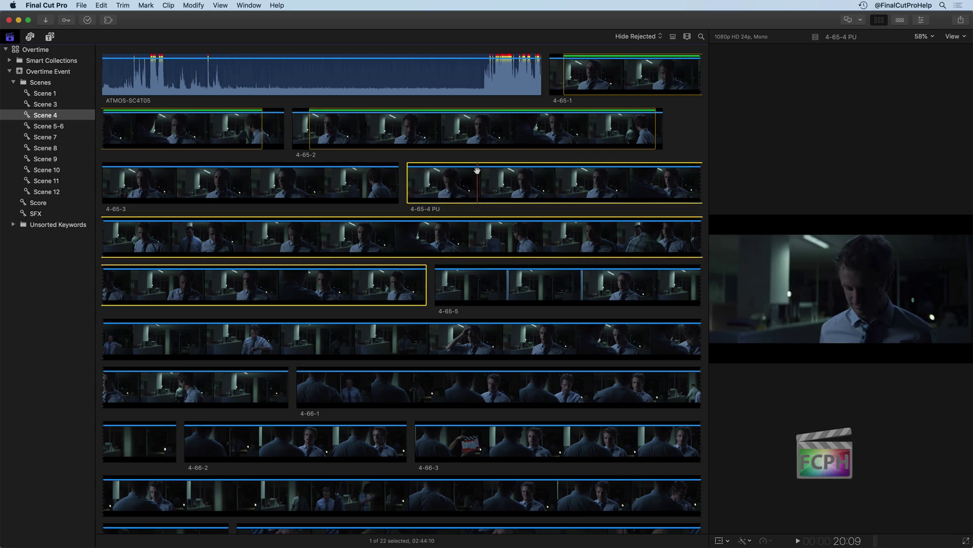
Show clip 4-65-4 PU's Info metadata in the Inspector.
left_click(921, 21)
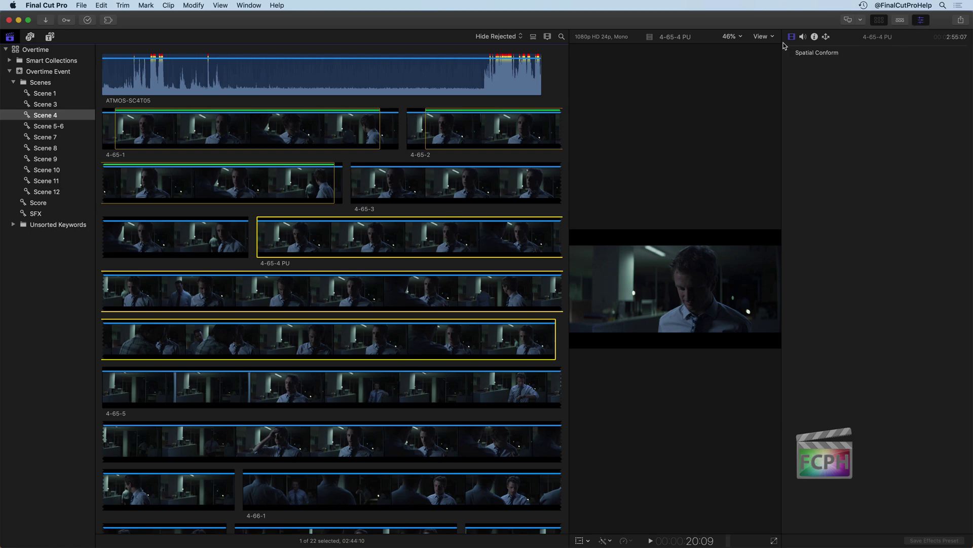
left_click(815, 37)
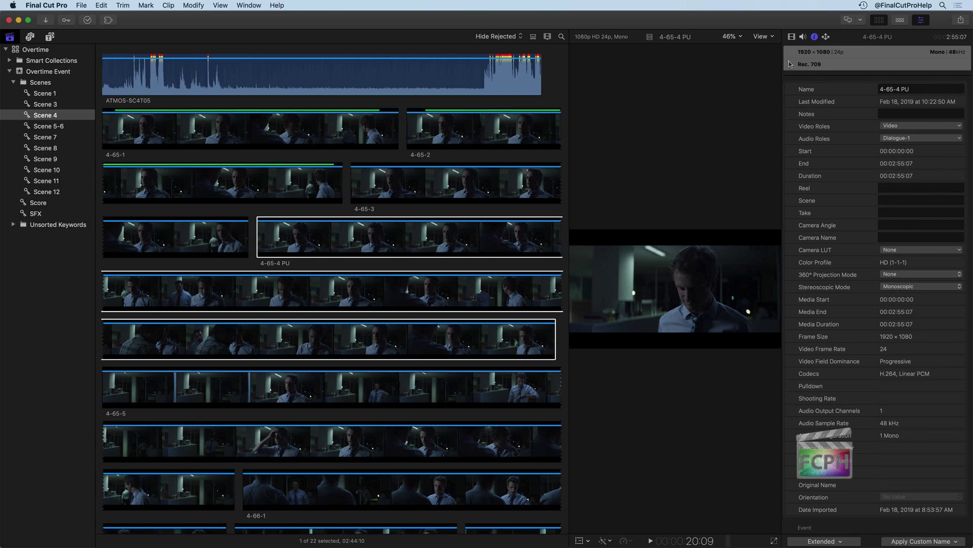
left_click(352, 229)
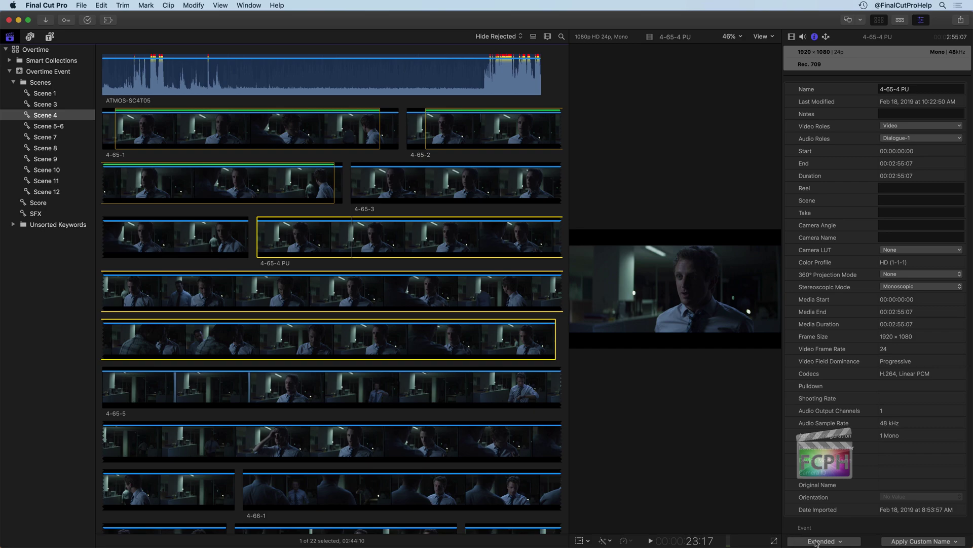
Compare the Basic and General metadata views, settling on Basic.
left_click(843, 541)
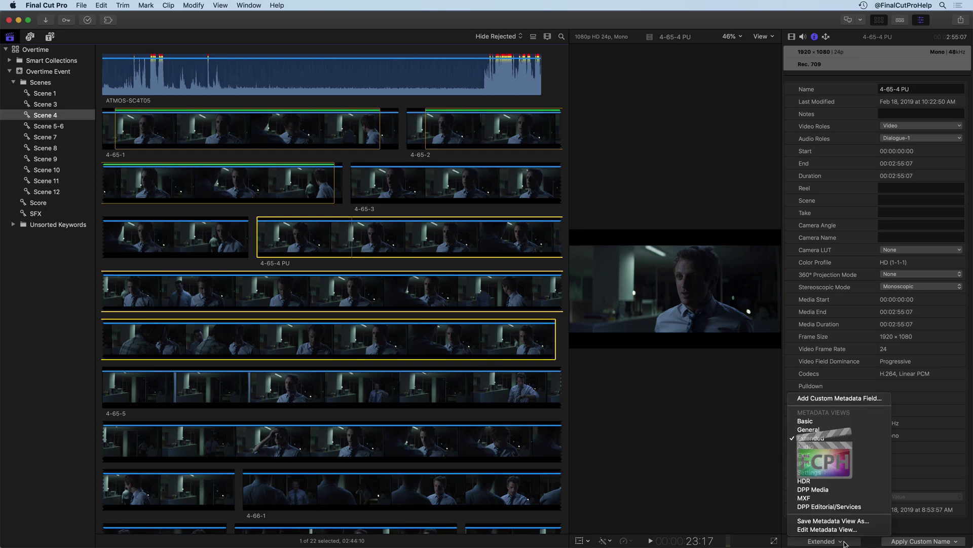
left_click(837, 423)
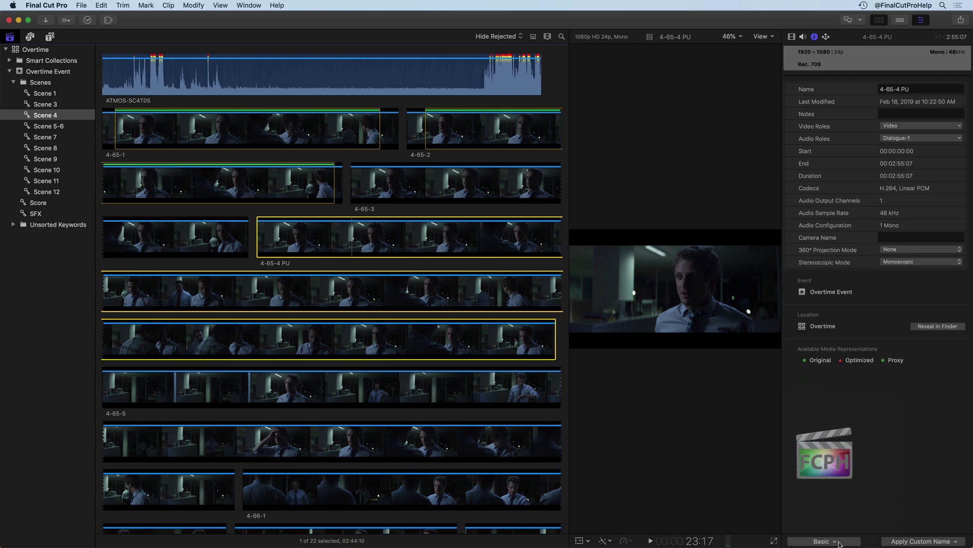
left_click(839, 542)
left_click(823, 432)
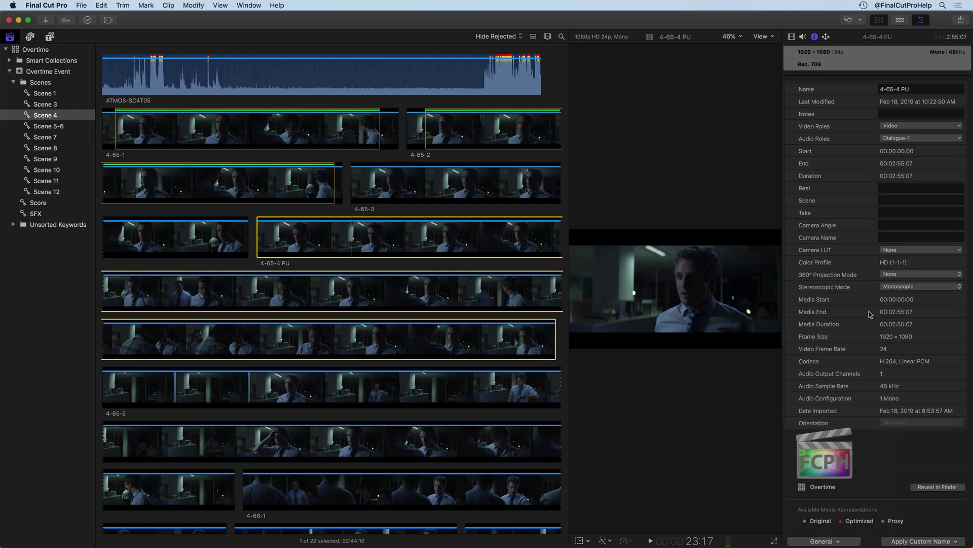
left_click(842, 541)
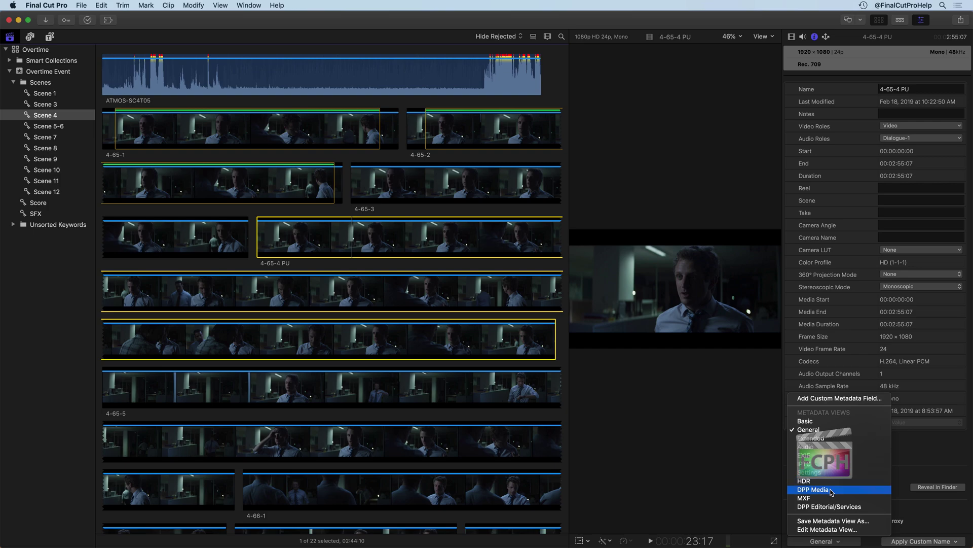
left_click(843, 423)
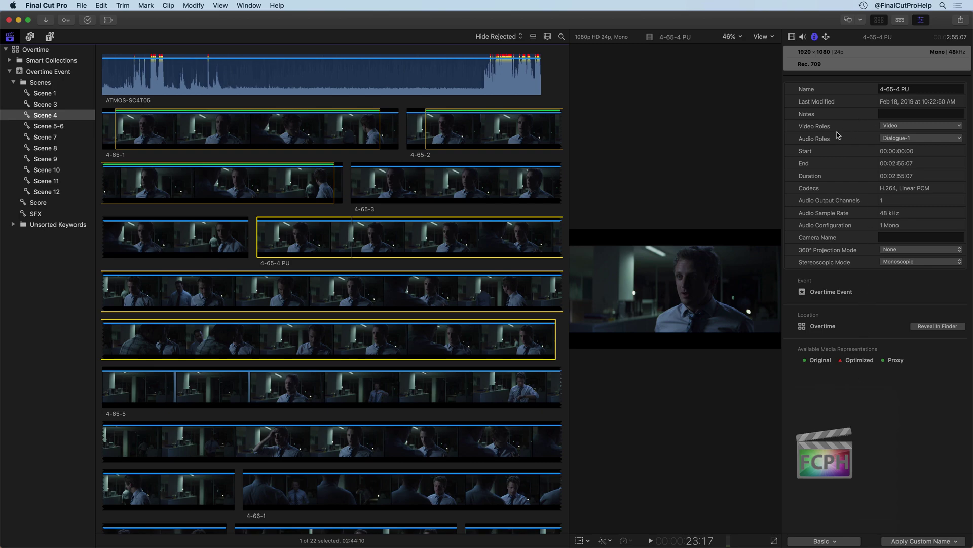
Append ' Night' to the clip name so it reads '4-65-4 PU Night'.
left_click(928, 89)
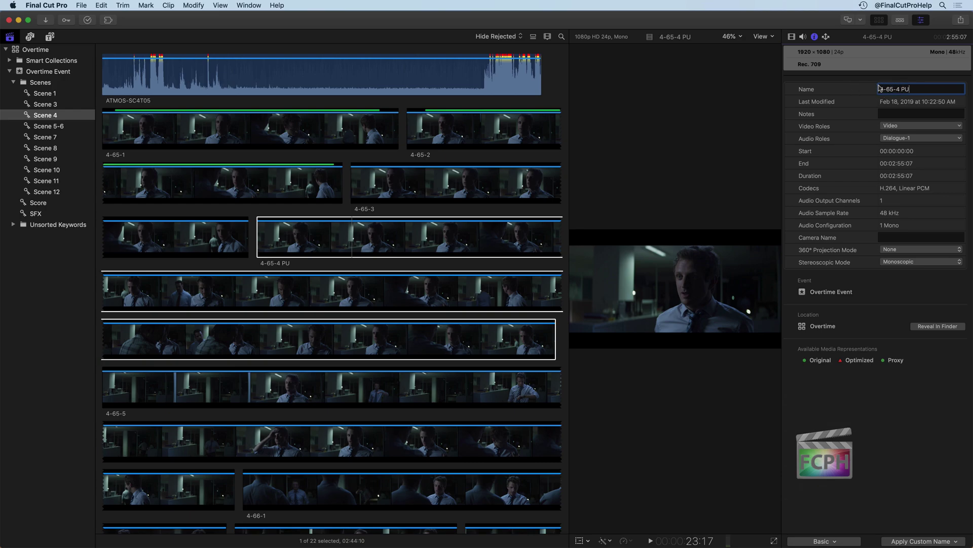
left_click(276, 264)
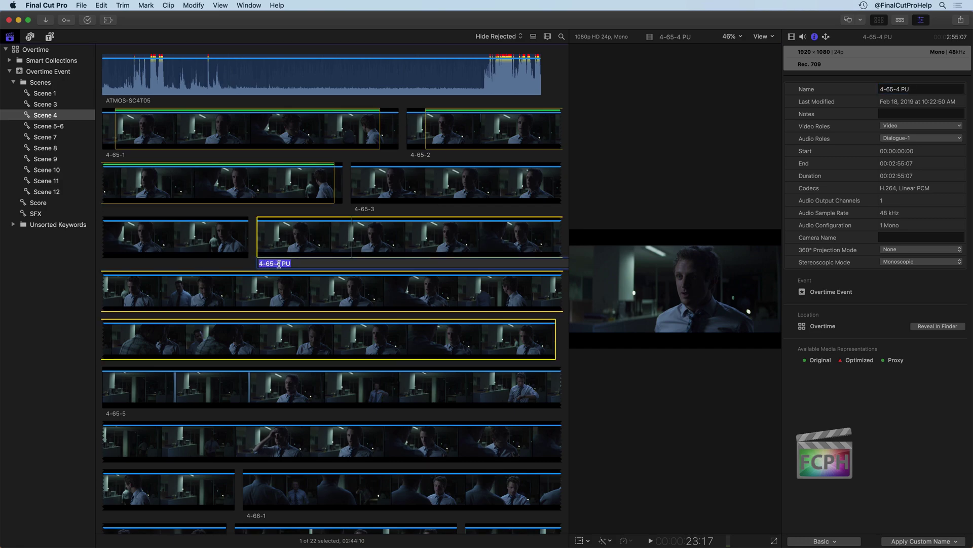
left_click(294, 263)
type("Night")
key("Return")
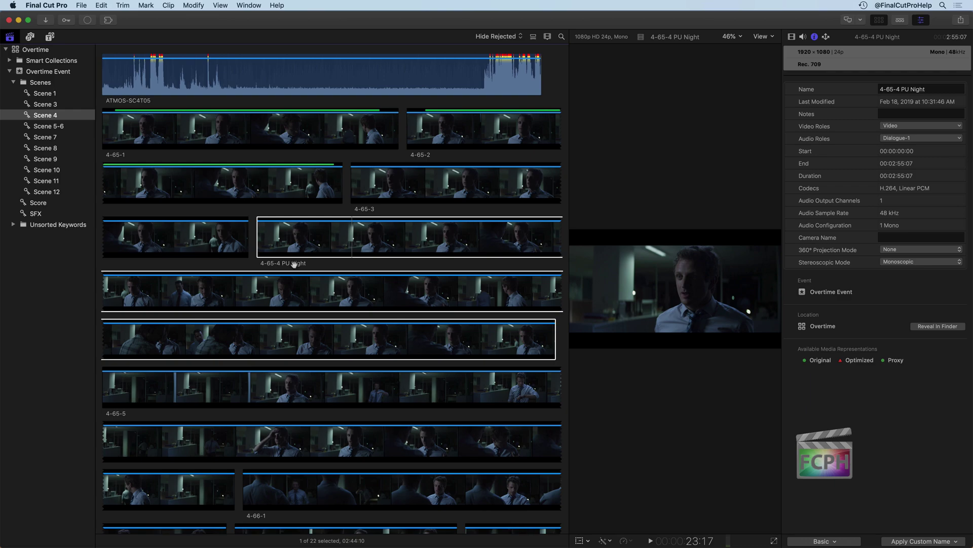
left_click(318, 248)
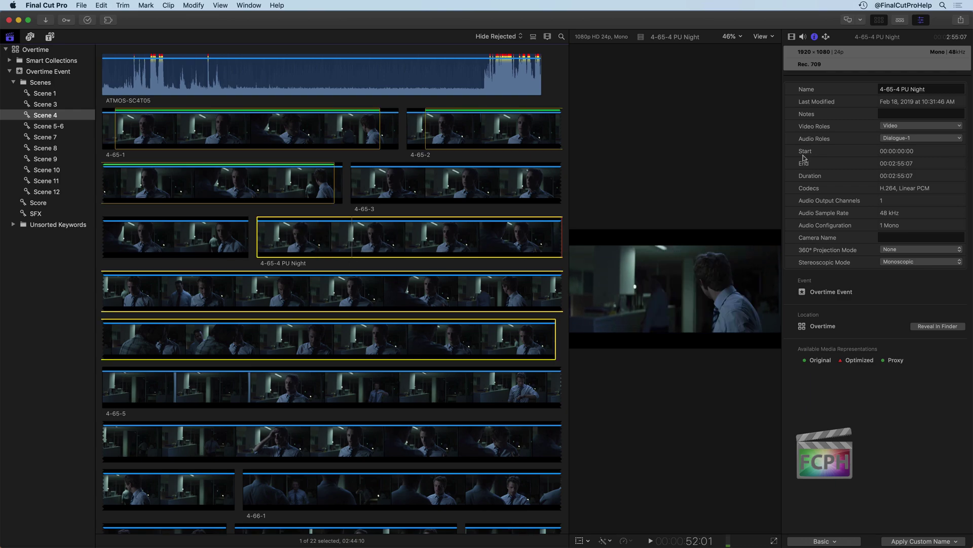
left_click(916, 89)
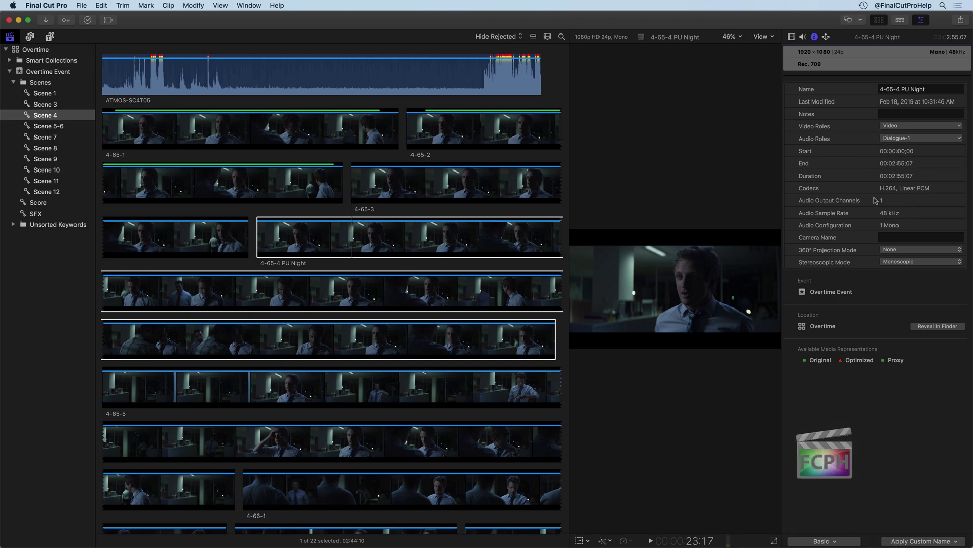
left_click_drag(881, 188, 931, 188)
left_click(941, 188)
left_click(927, 115)
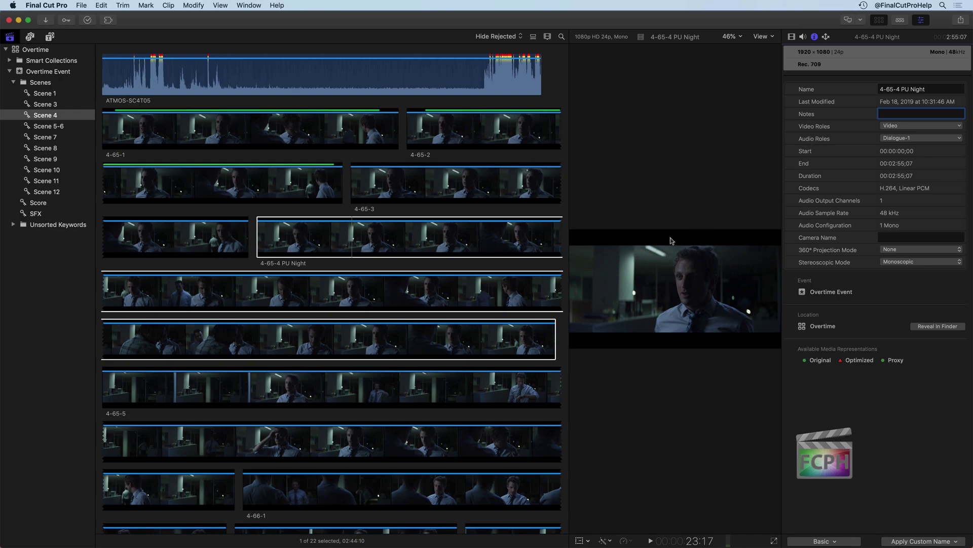
left_click(336, 339)
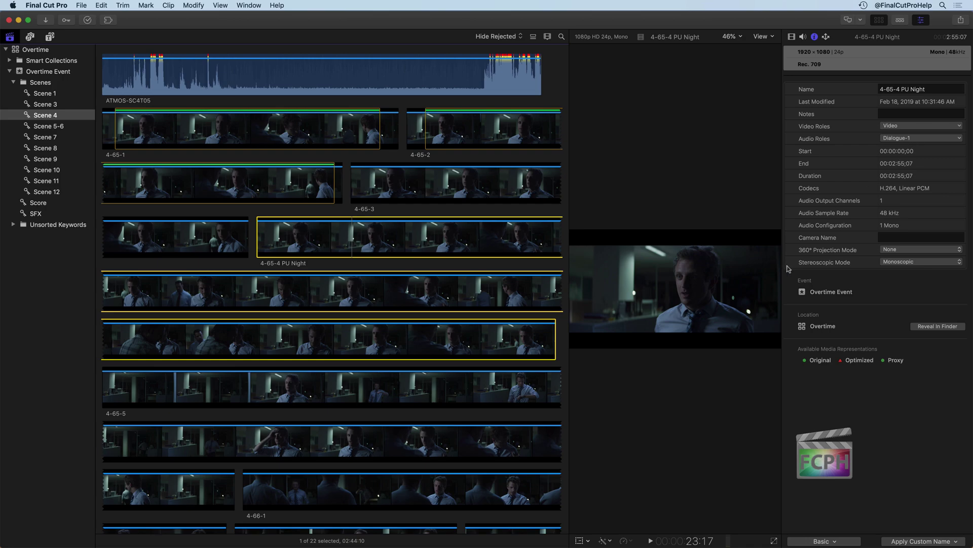
left_click(932, 137)
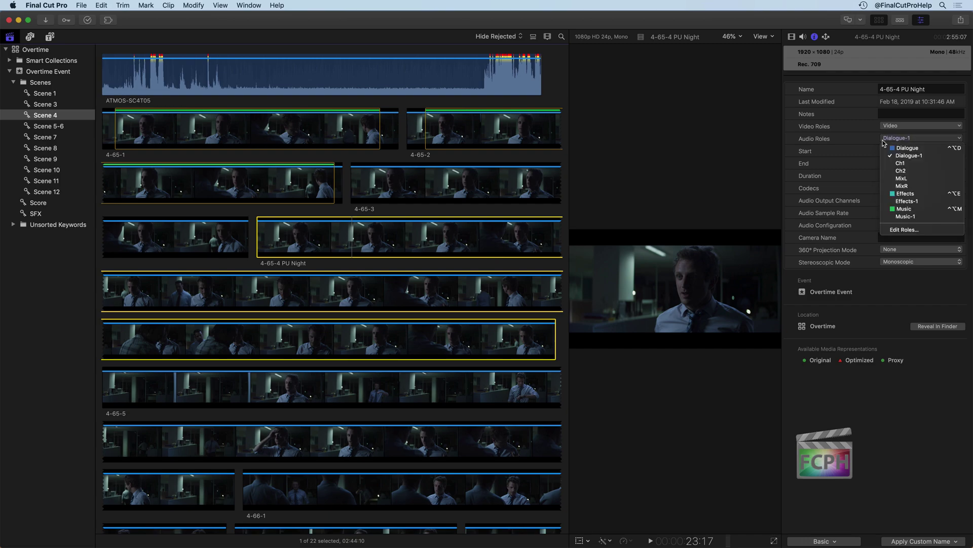
left_click(916, 216)
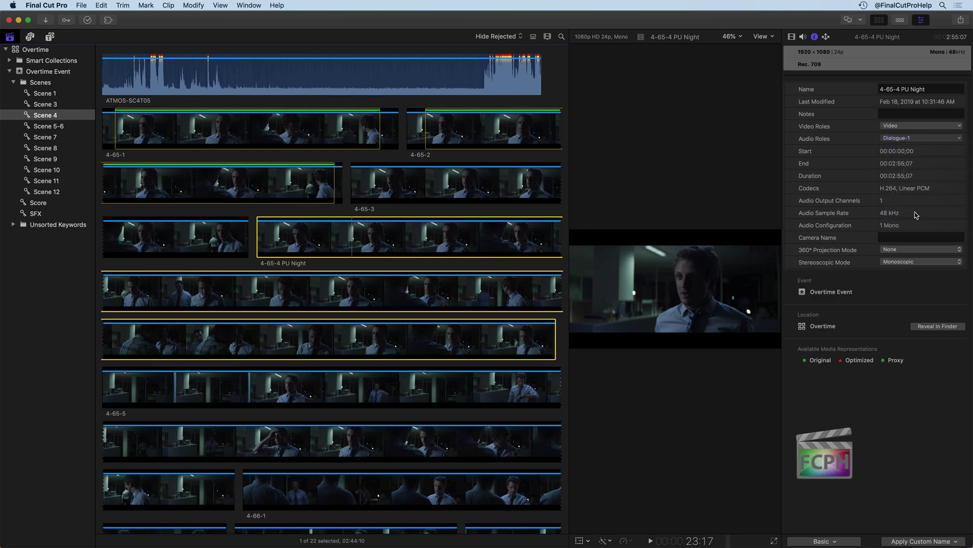
left_click(898, 138)
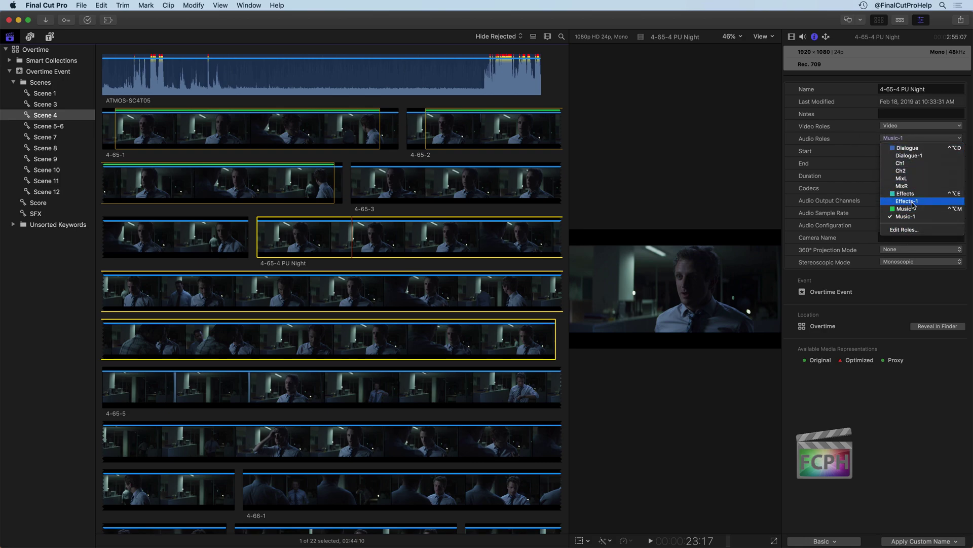
left_click(892, 142)
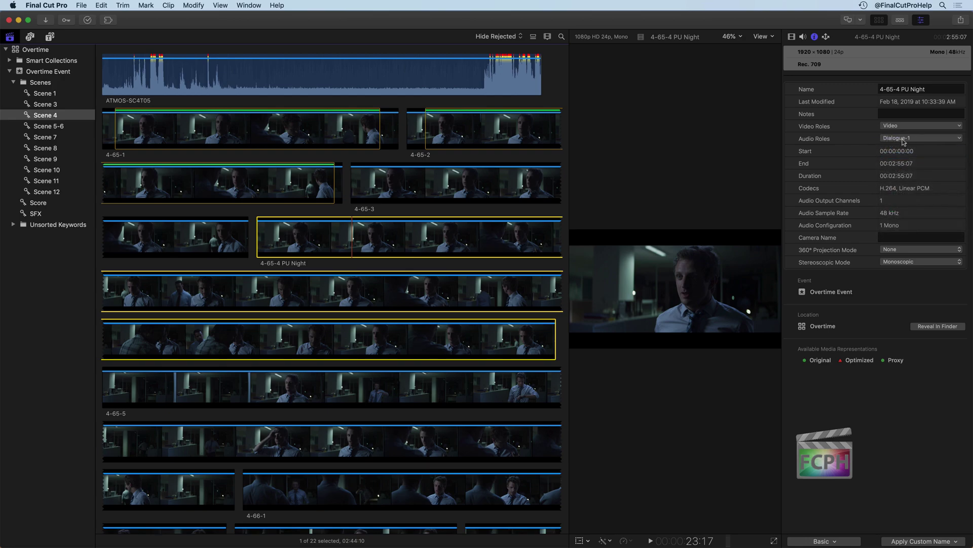
left_click(891, 127)
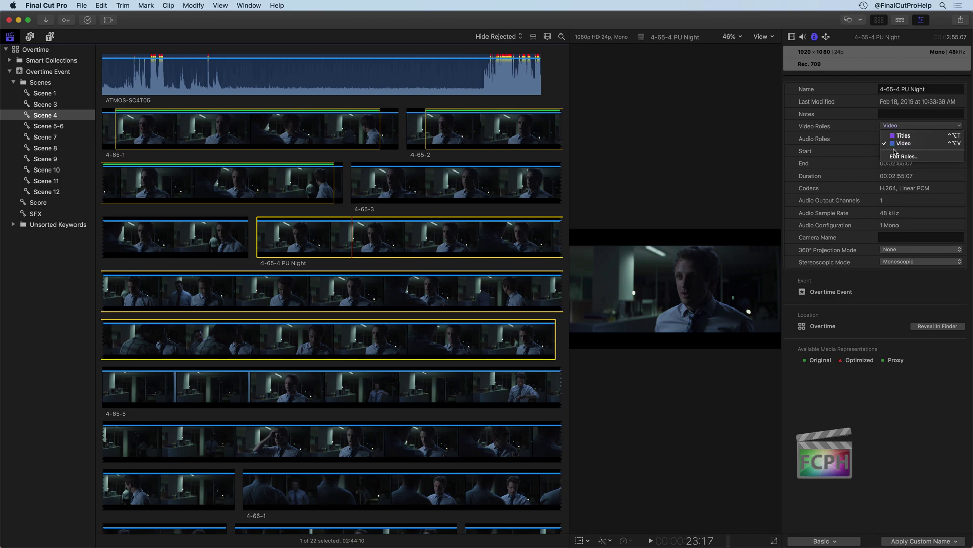
left_click(849, 132)
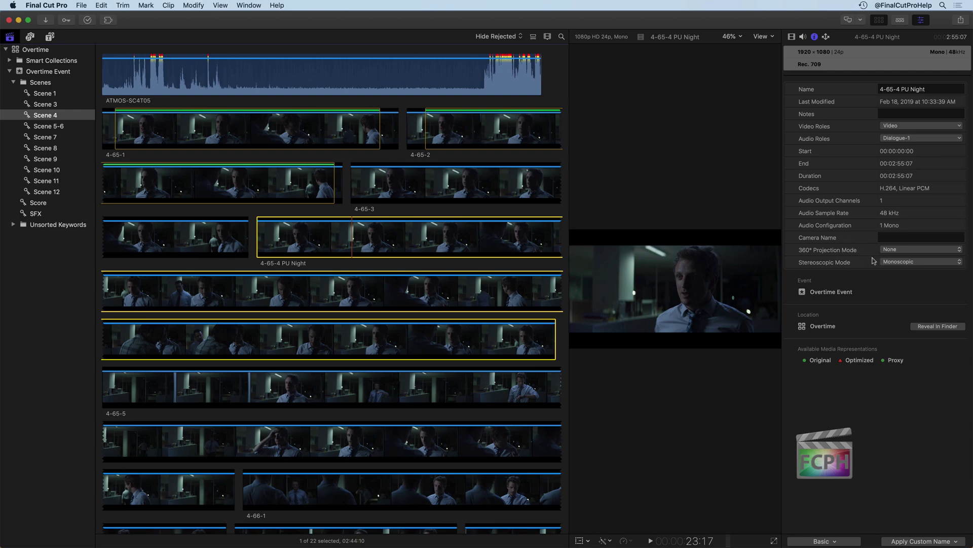
Leave 360° Projection Mode at None and show the General metadata view.
left_click(910, 250)
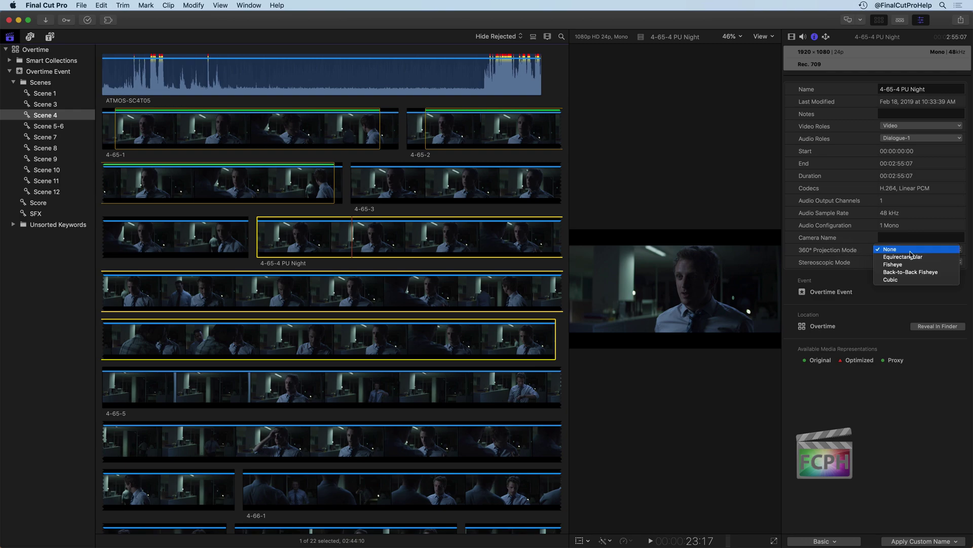
left_click(843, 252)
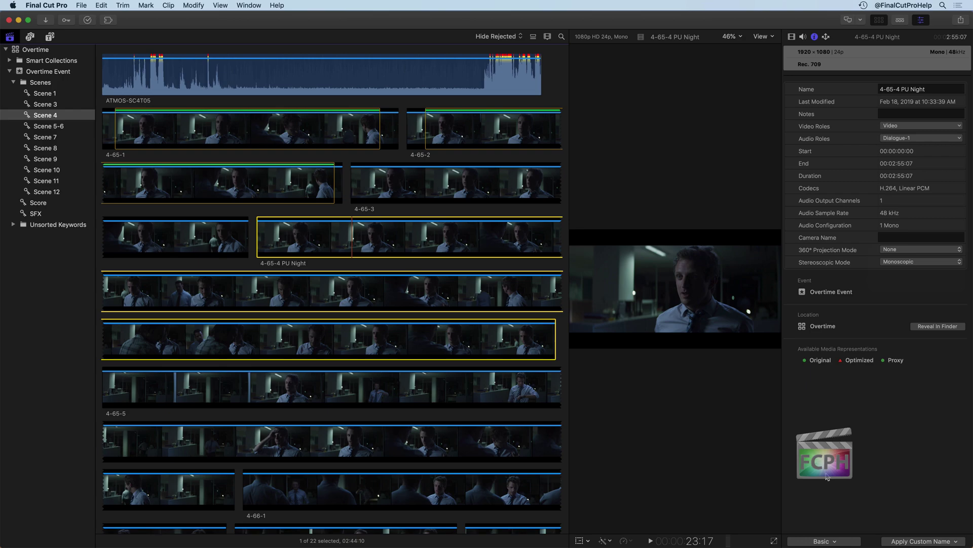
left_click(836, 539)
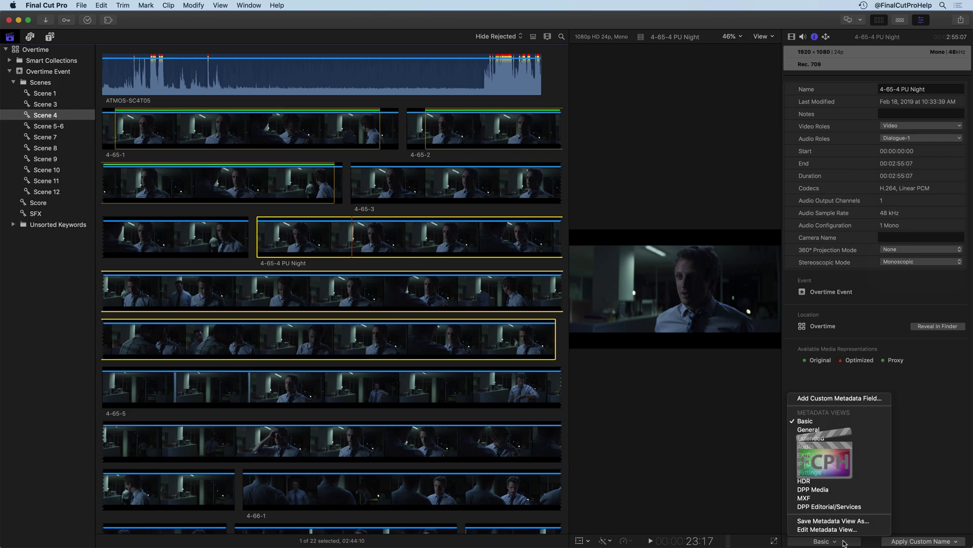
left_click(828, 431)
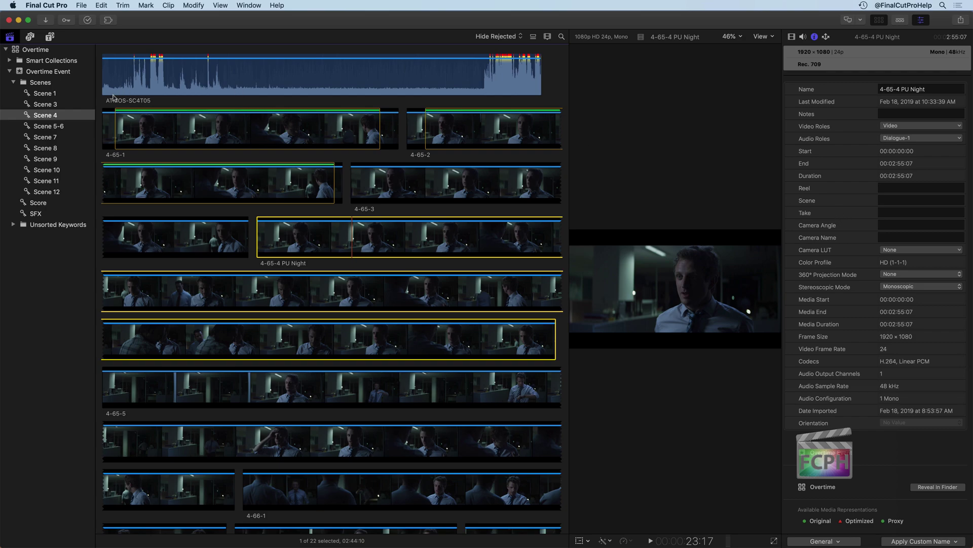
Select all 165 Scene 1 collection clips and edit their shared Scene field.
left_click(58, 95)
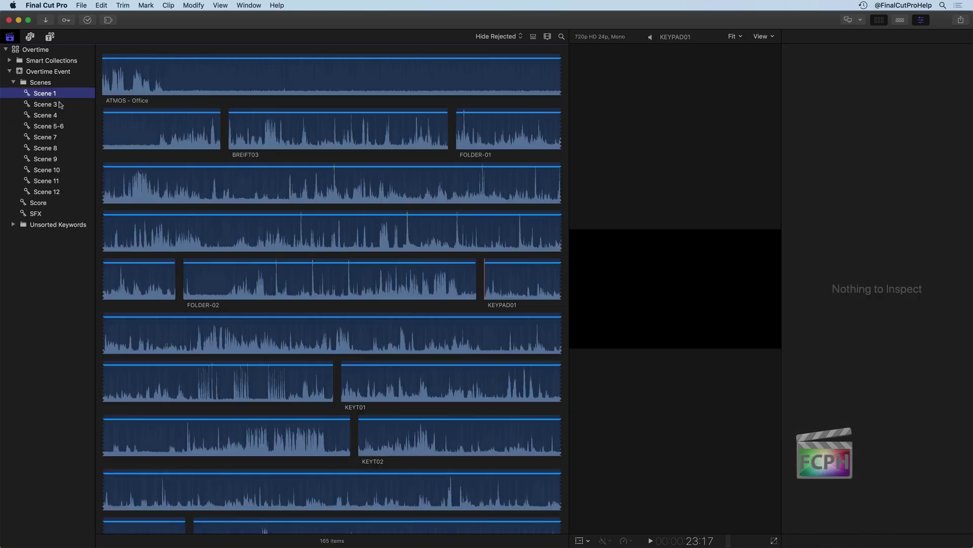
left_click(193, 79)
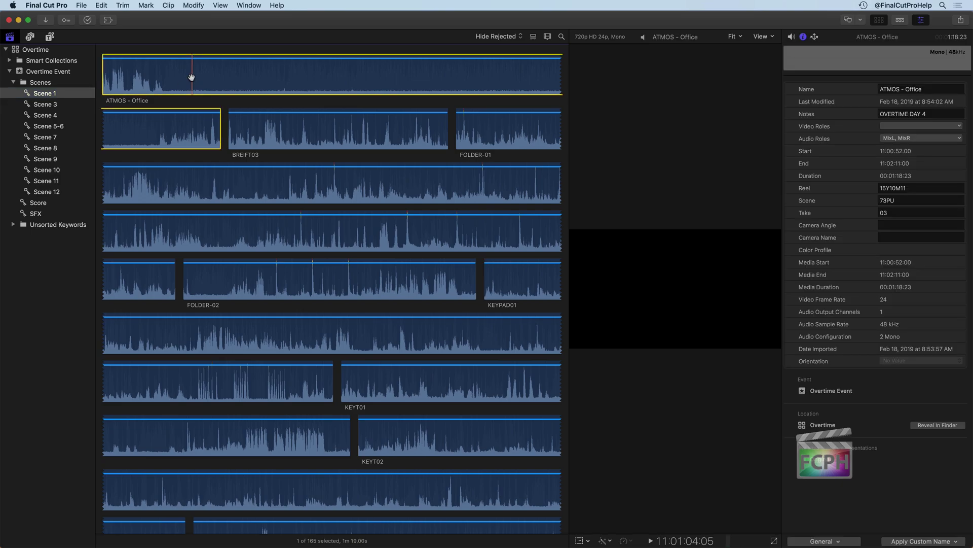
key("super+a")
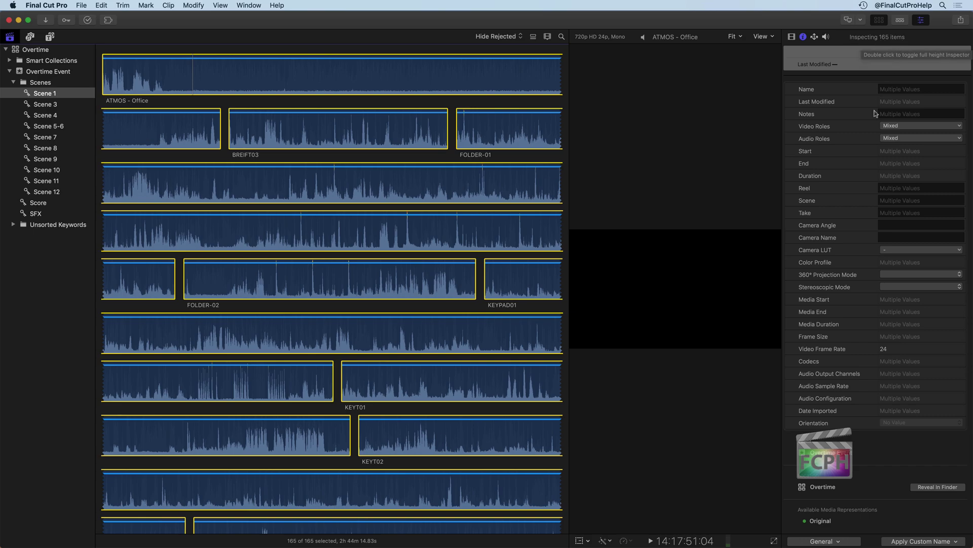
left_click(896, 200)
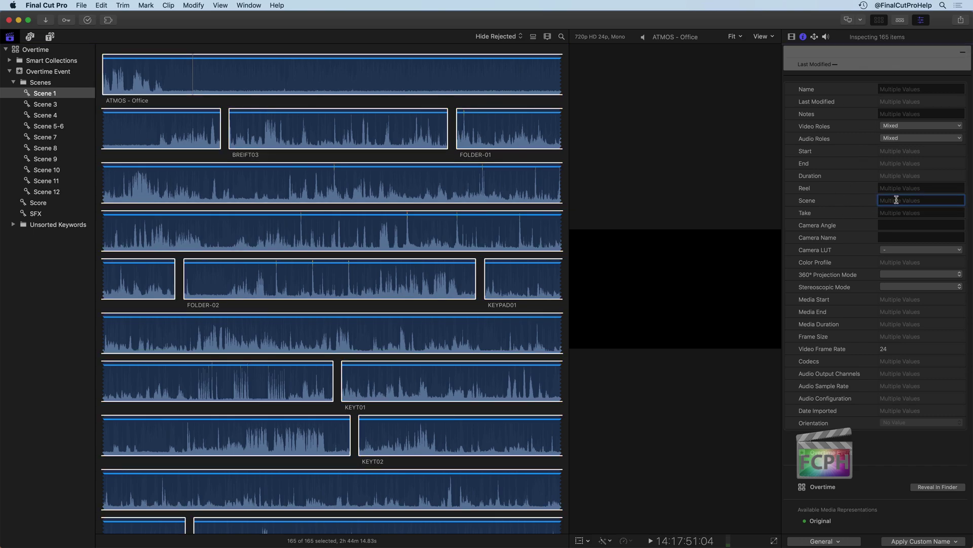
Commit Scene 1, then set the three Scene 3 clips' Scene value to 'Scene 3'.
type("Scene 1")
key("Return")
left_click(62, 105)
key("super+a")
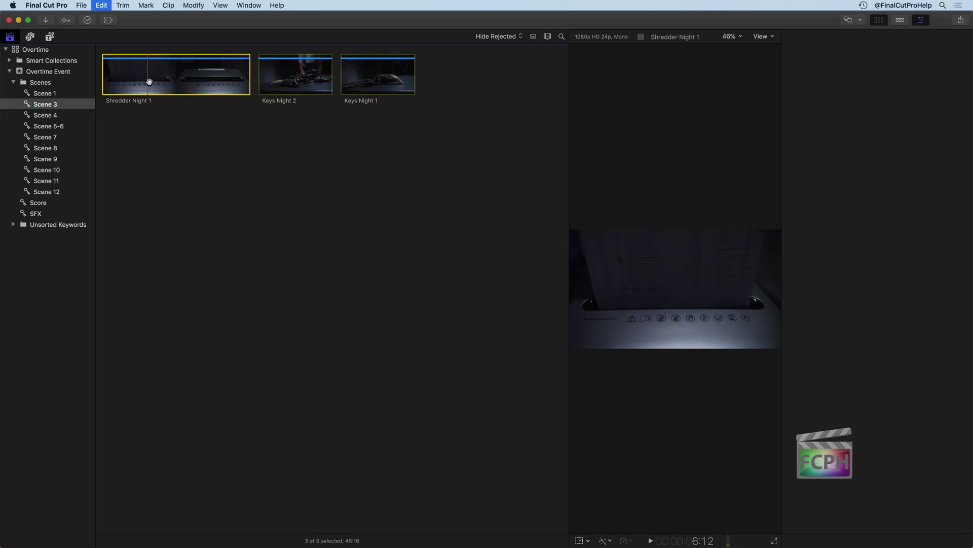
left_click(892, 201)
type("Scene")
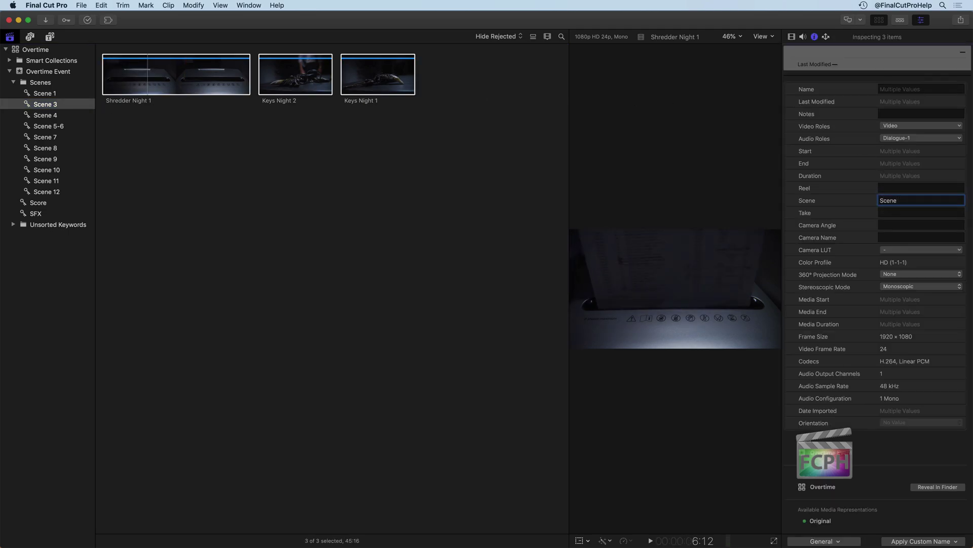
type("3")
key("Return")
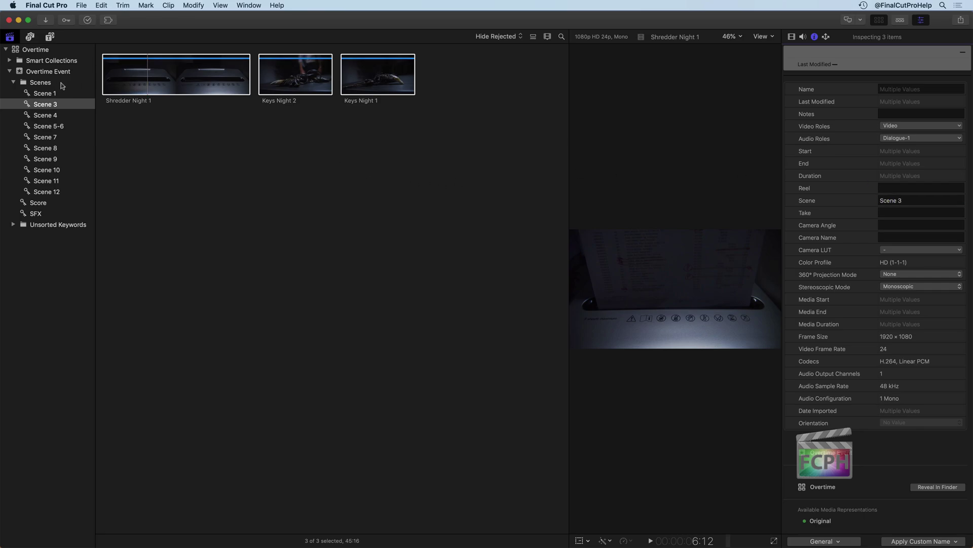
Set the Scene value of all 22 Scene 4 clips to 'Scene 4'.
left_click(61, 117)
left_click(185, 83)
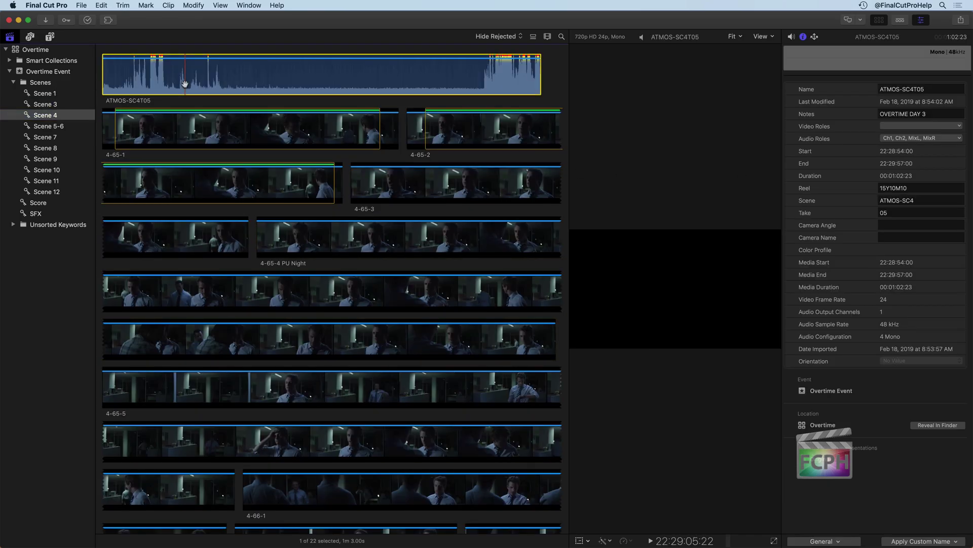
key("super+a")
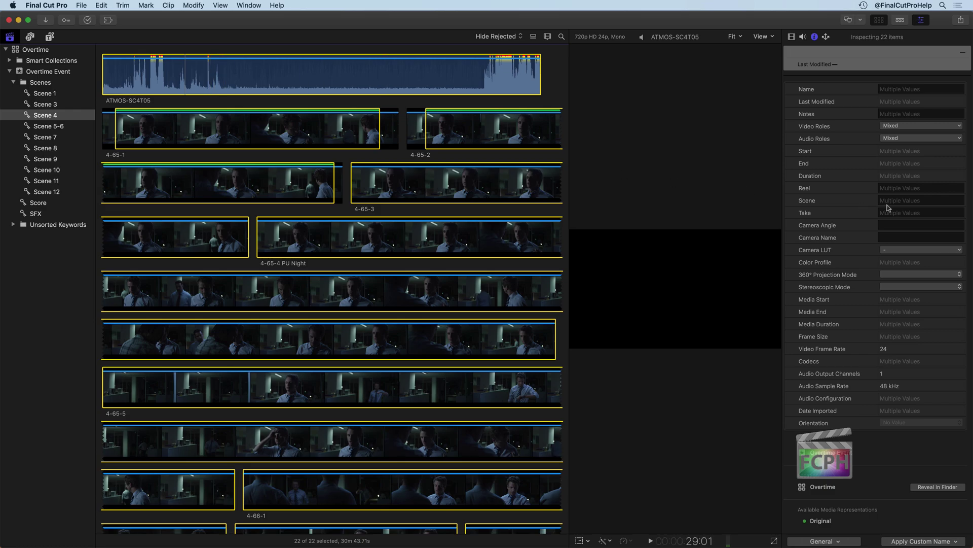
left_click(907, 201)
type("Scene 4")
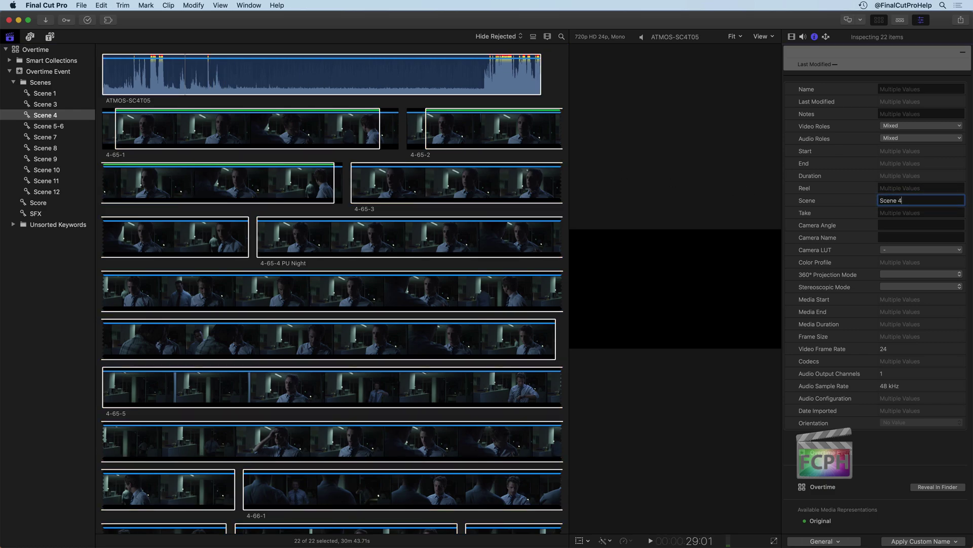
key("Return")
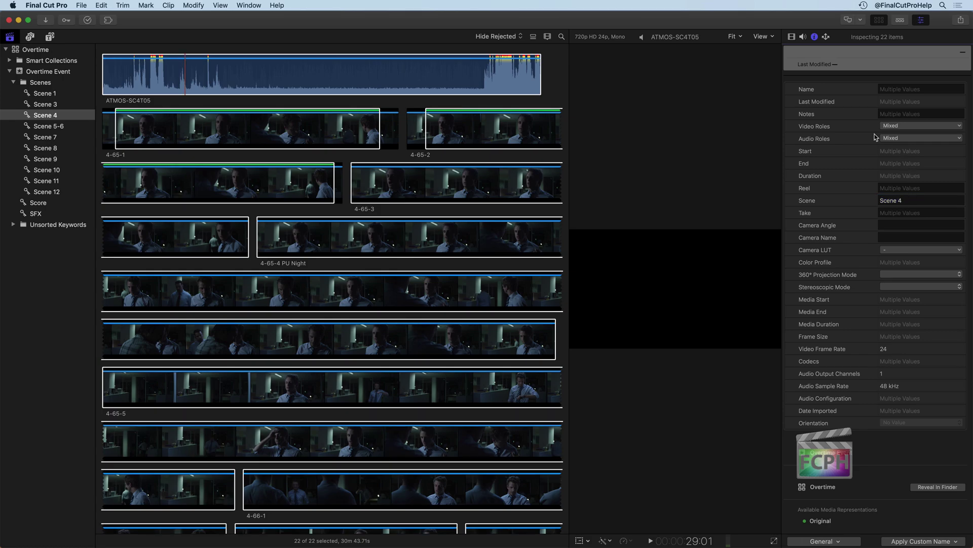
Show every Overtime Event clip and group the browser by Scene.
left_click(455, 101)
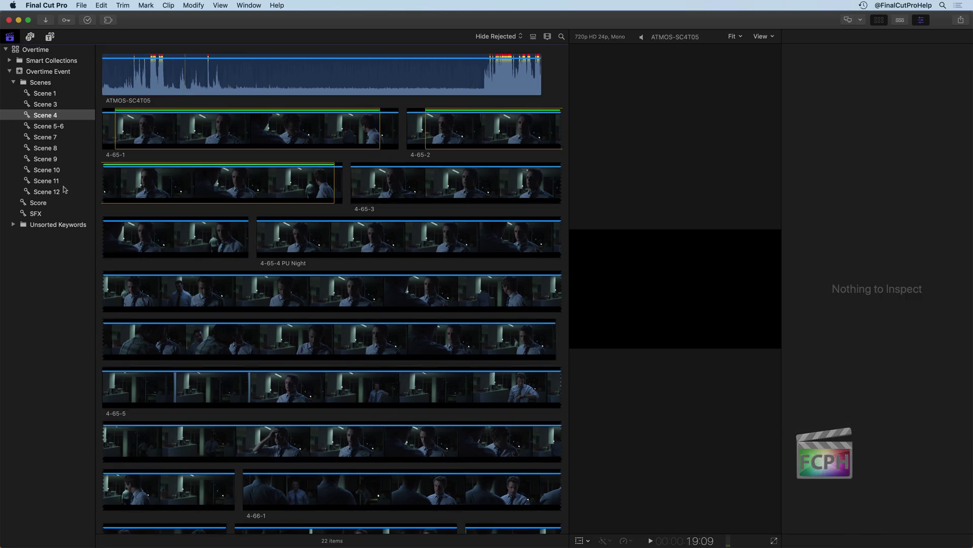
left_click(57, 82)
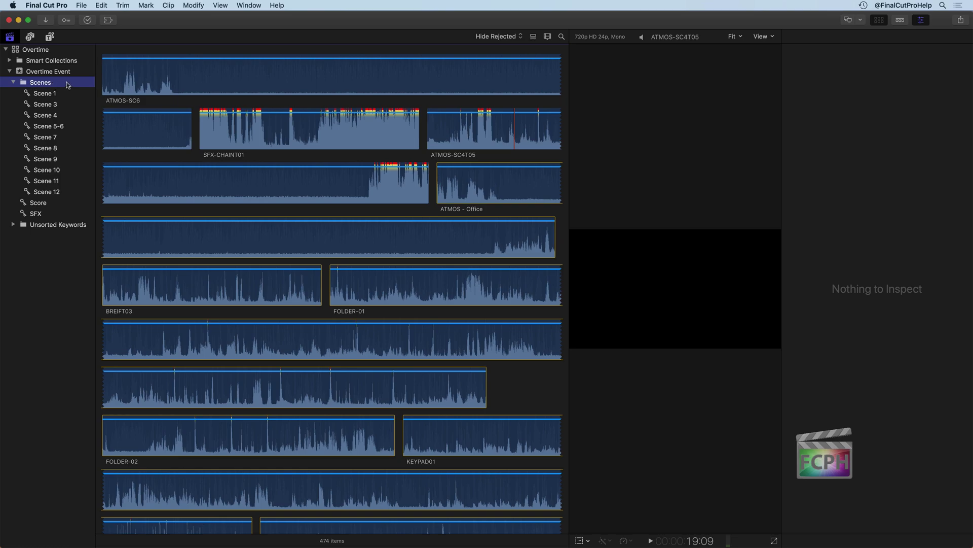
left_click(32, 72)
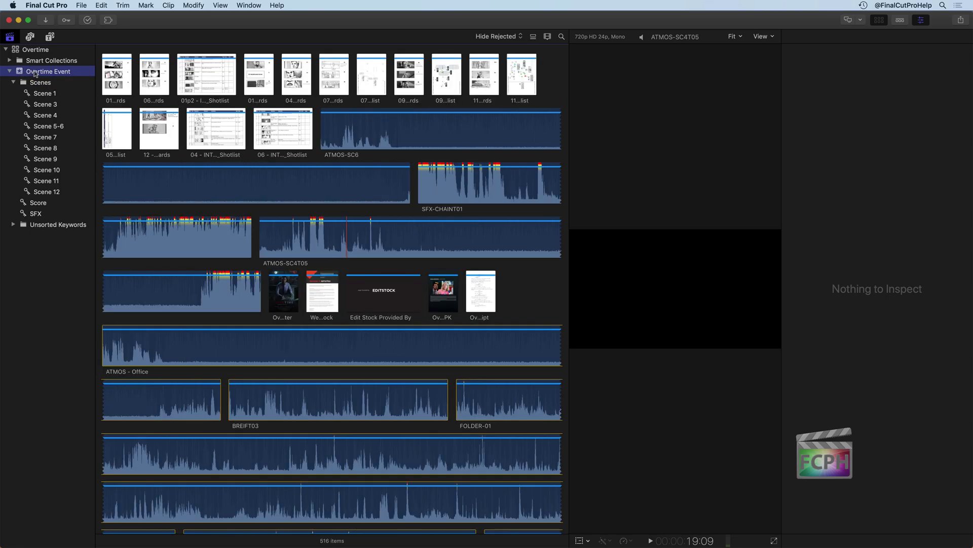
left_click(548, 37)
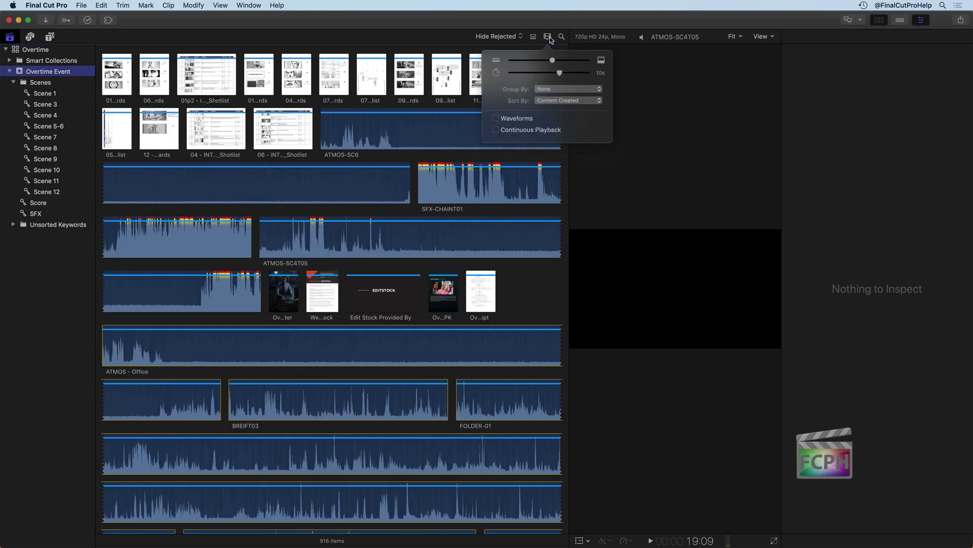
left_click(550, 90)
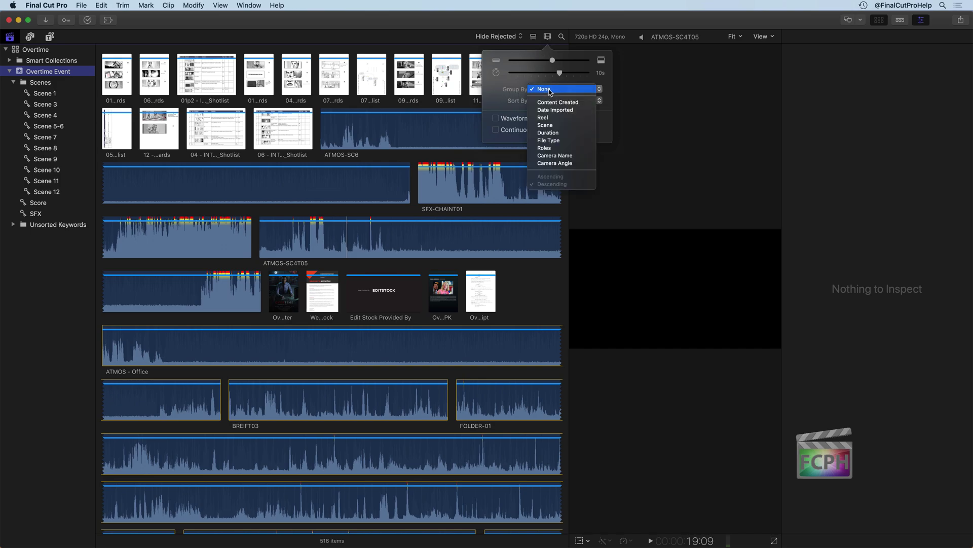
left_click(546, 125)
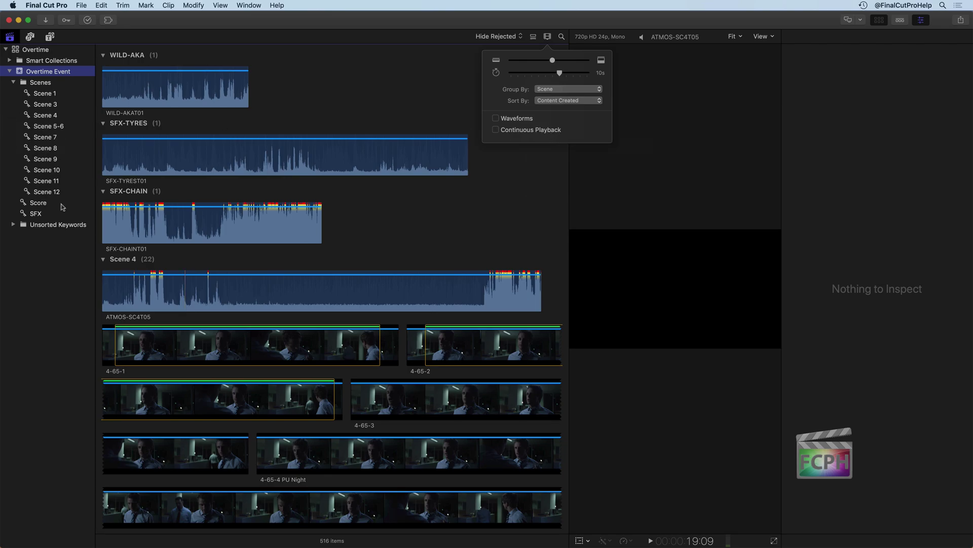
left_click(362, 97)
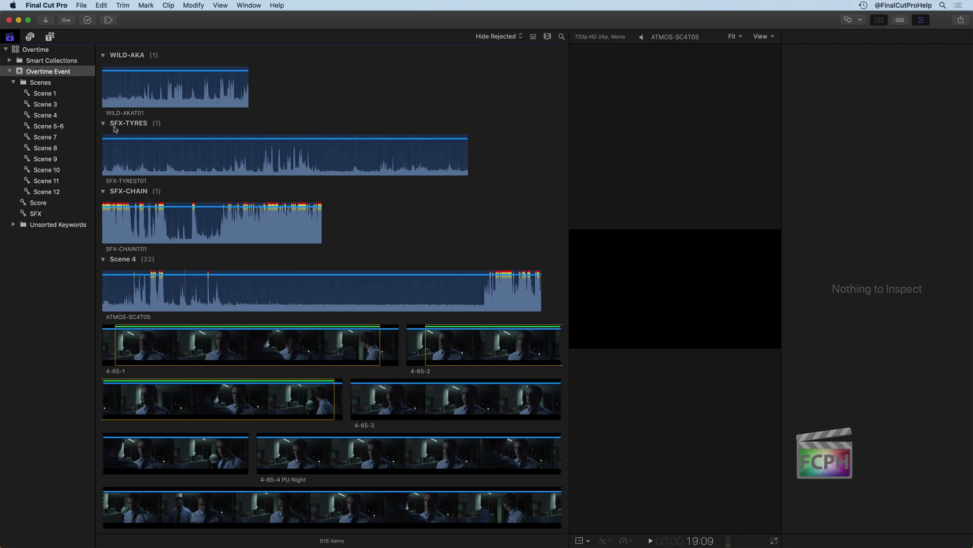
Collapse the WILD-AKA, SFX-TYRES, SFX-CHAIN, Scene 4 and remaining scene groups.
left_click(103, 55)
left_click(103, 69)
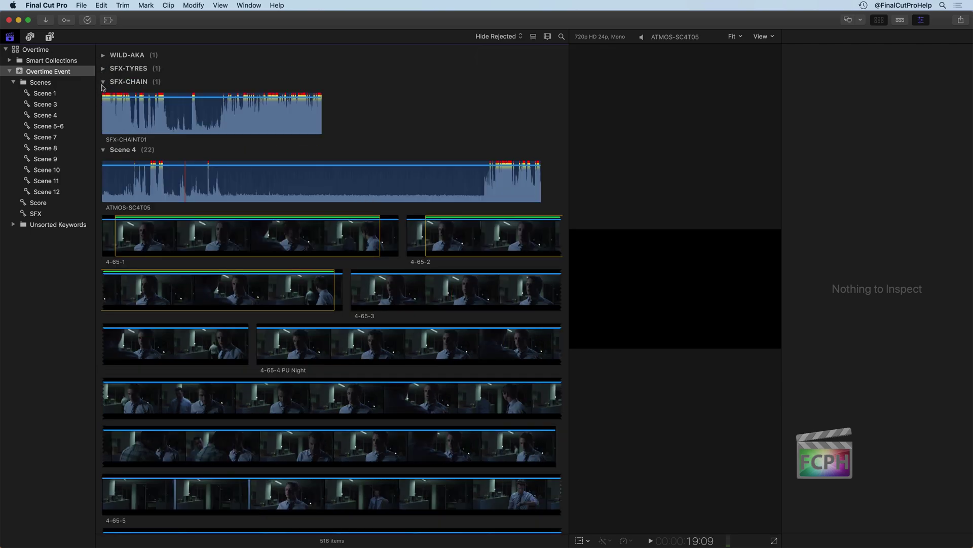
left_click(103, 82)
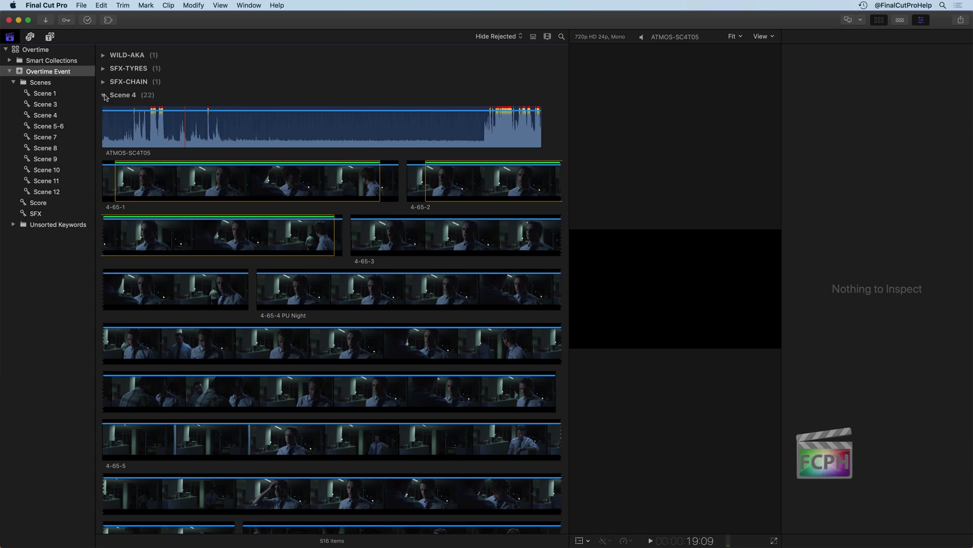
left_click(104, 95)
left_click(104, 109, "alt")
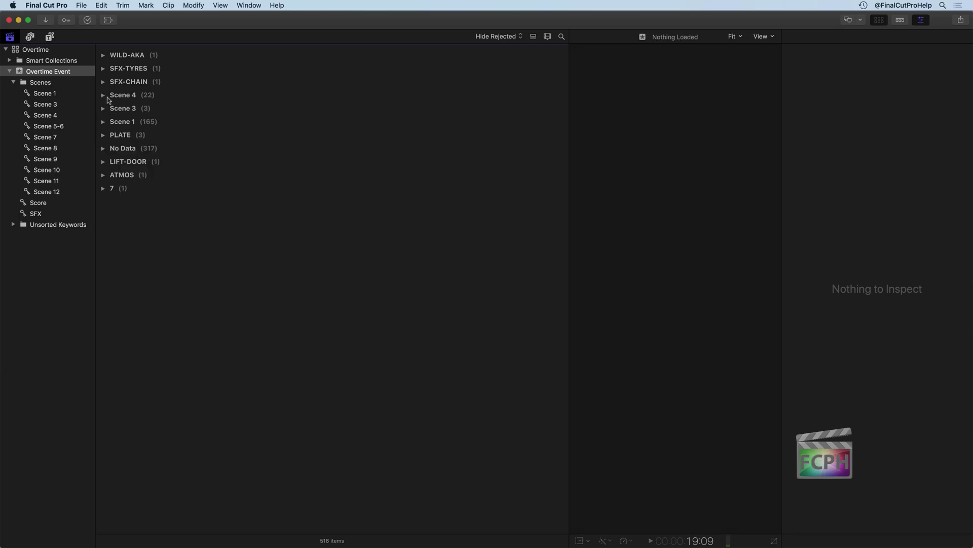
Peek into Scene 1, 3 and 4 groups, then select SFX-TYREST01 under SFX-TYRES.
left_click(103, 122)
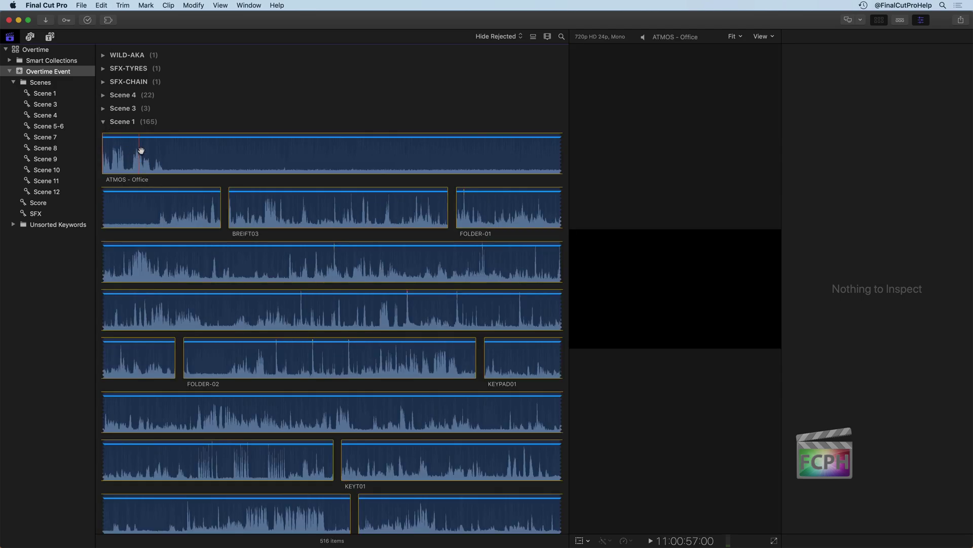
left_click(103, 121)
left_click(103, 108)
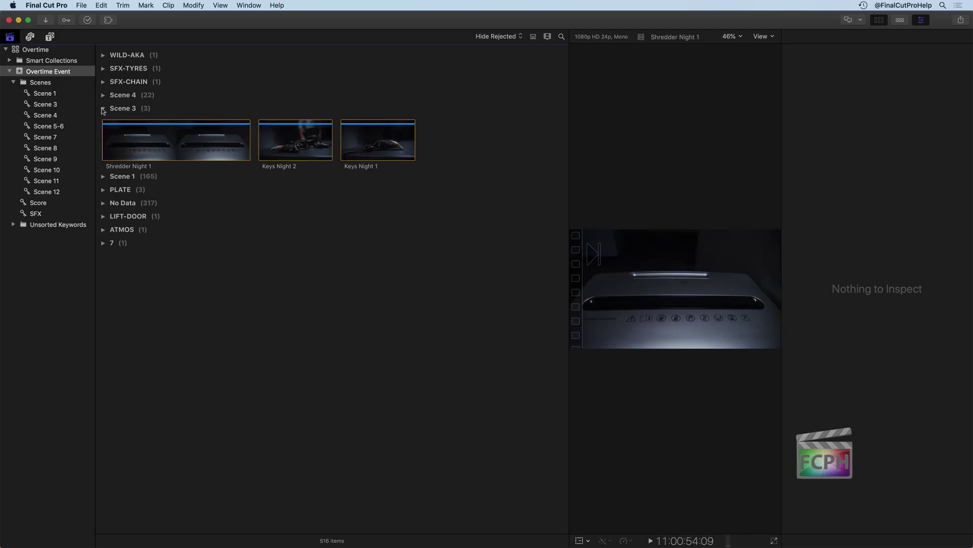
left_click(104, 96)
left_click(104, 96)
left_click(103, 108)
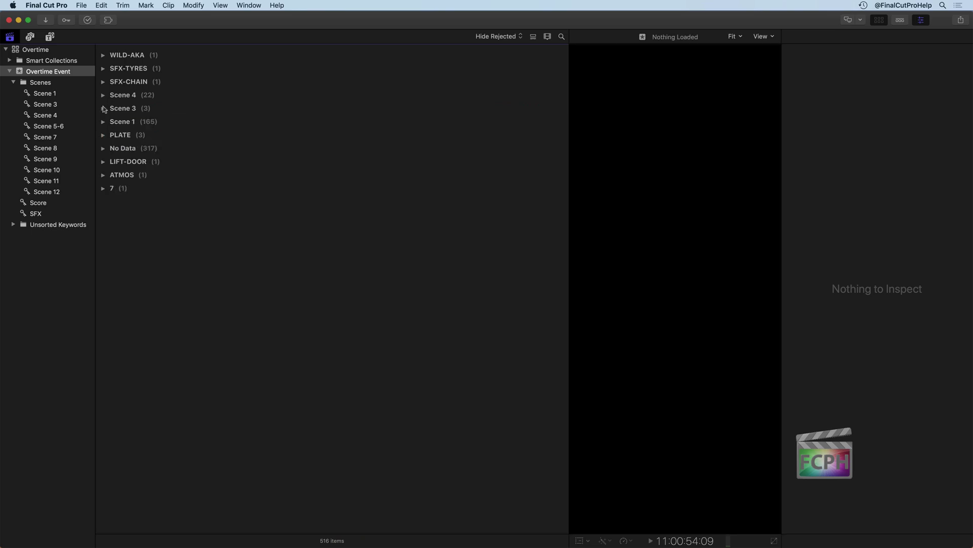
left_click(103, 68)
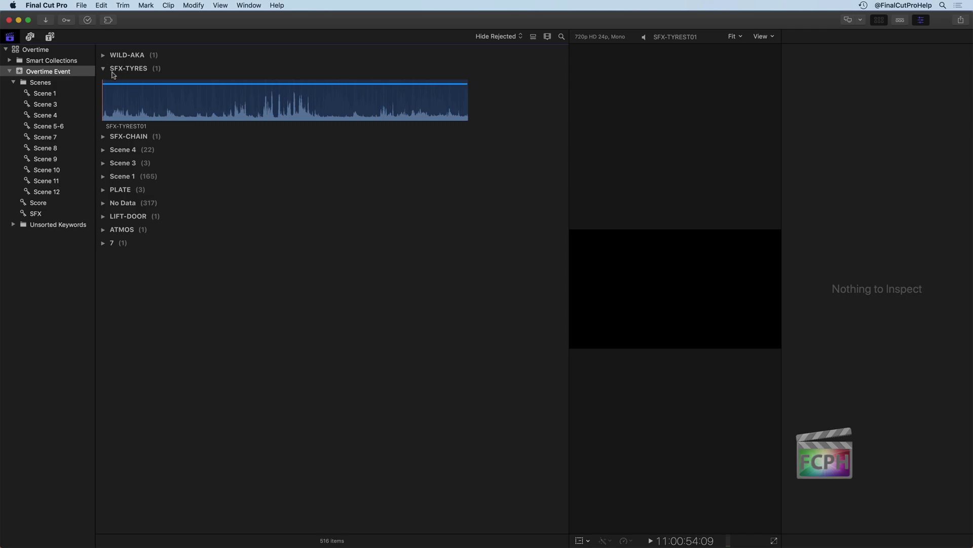
left_click(200, 100)
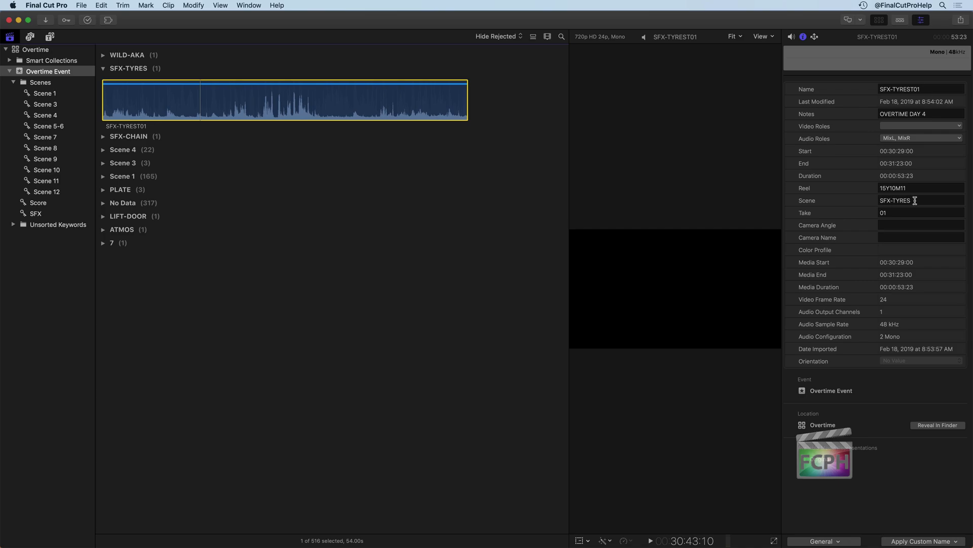
Clear the SFX-TYRES Scene value from clip SFX-TYREST01.
left_click(918, 200)
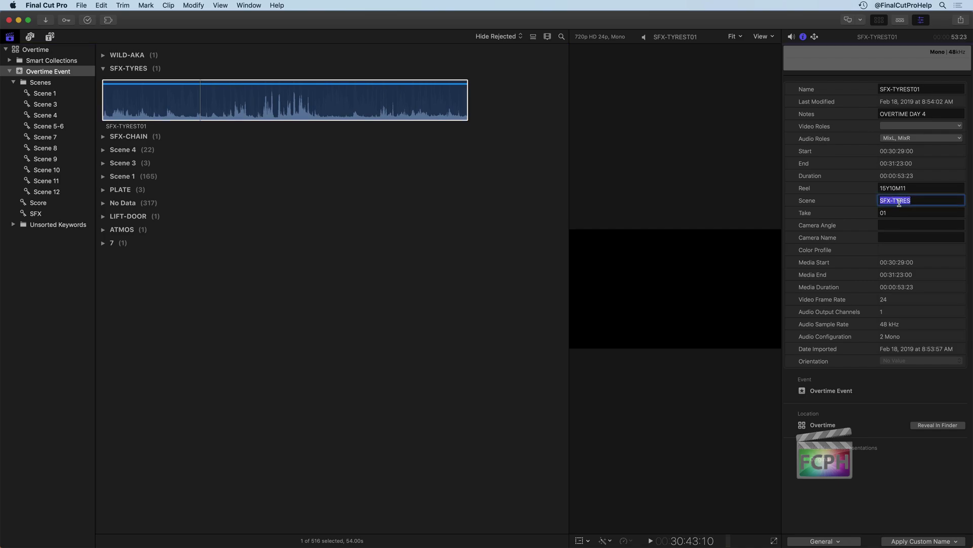
key("BackSpace")
key("Tab")
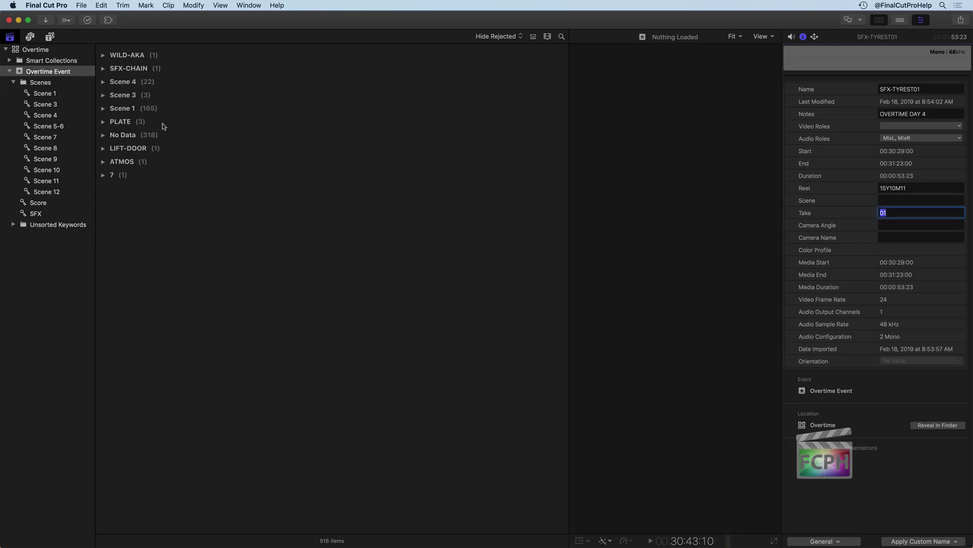
Blank the Scene value of clips WILD-AKAT01 and SFX-CHAINT01.
left_click(102, 68)
left_click(103, 55)
left_click(148, 96)
left_click(190, 155, "super")
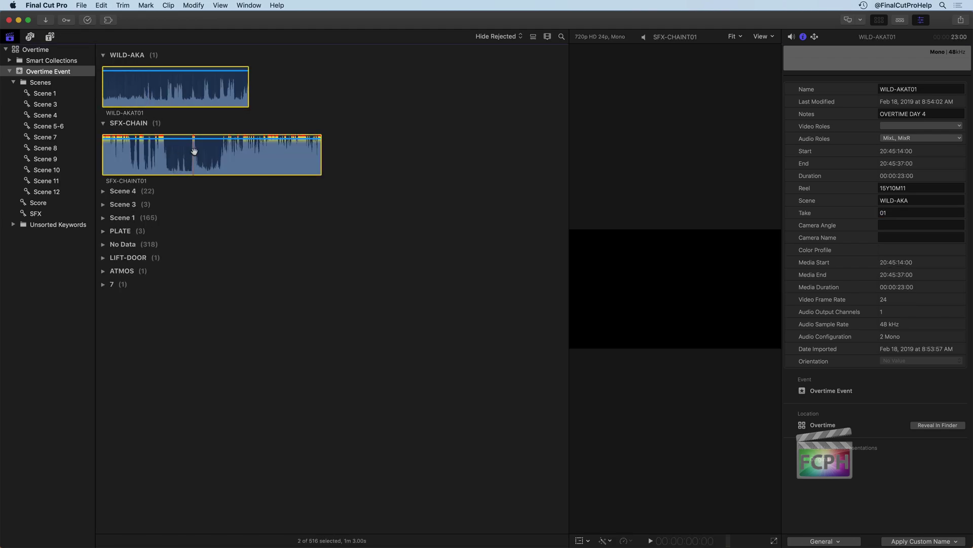
left_click(908, 201)
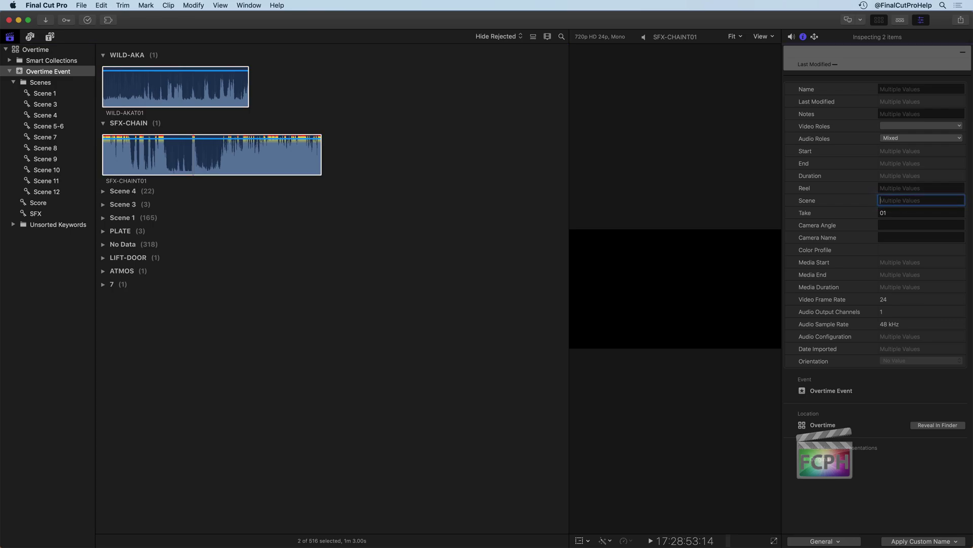
key("Tab")
key("shift+Tab")
key("BackSpace")
key("Tab")
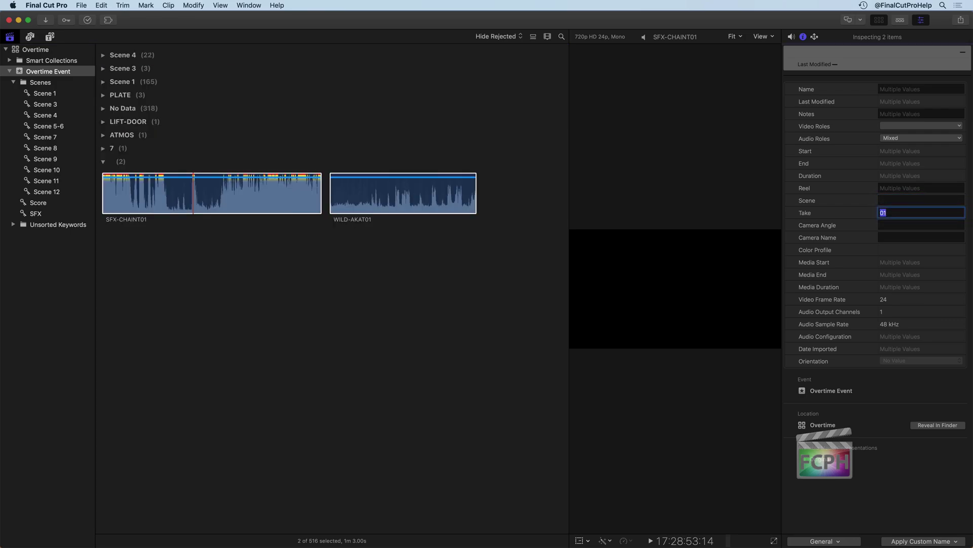
key("shift+Tab")
key("Tab")
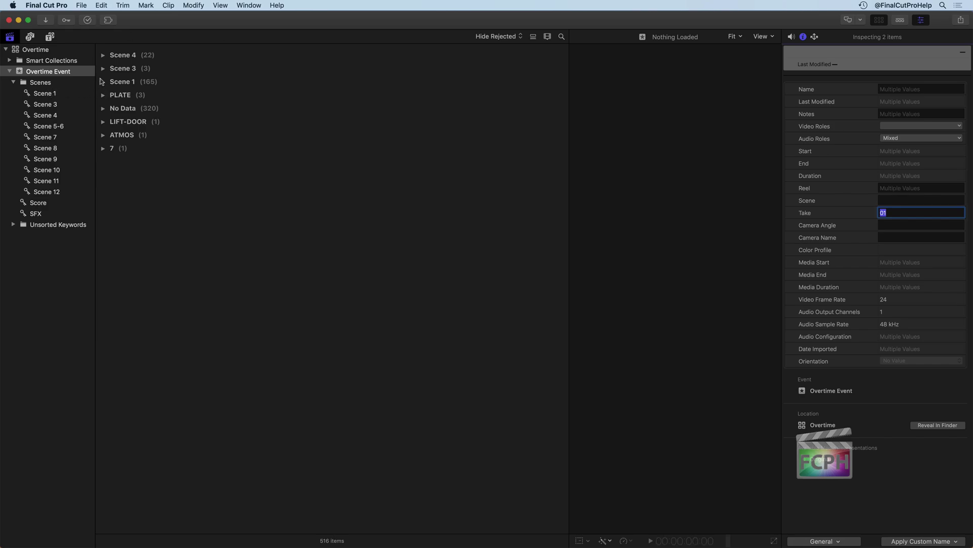
Blank the Scene value of all three PLATE clips.
left_click(104, 97)
left_click(103, 97)
left_click(131, 127)
left_click(191, 242, "shift")
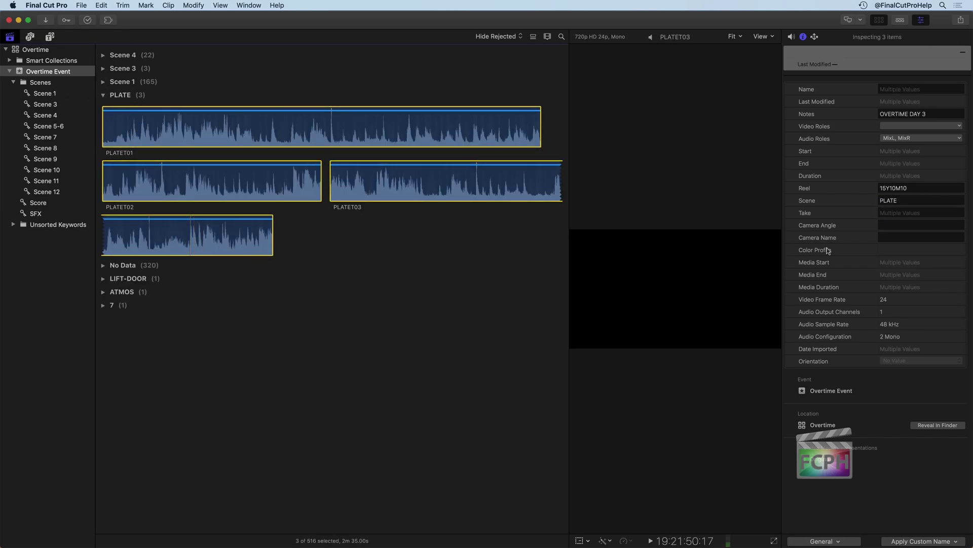
left_click(913, 202)
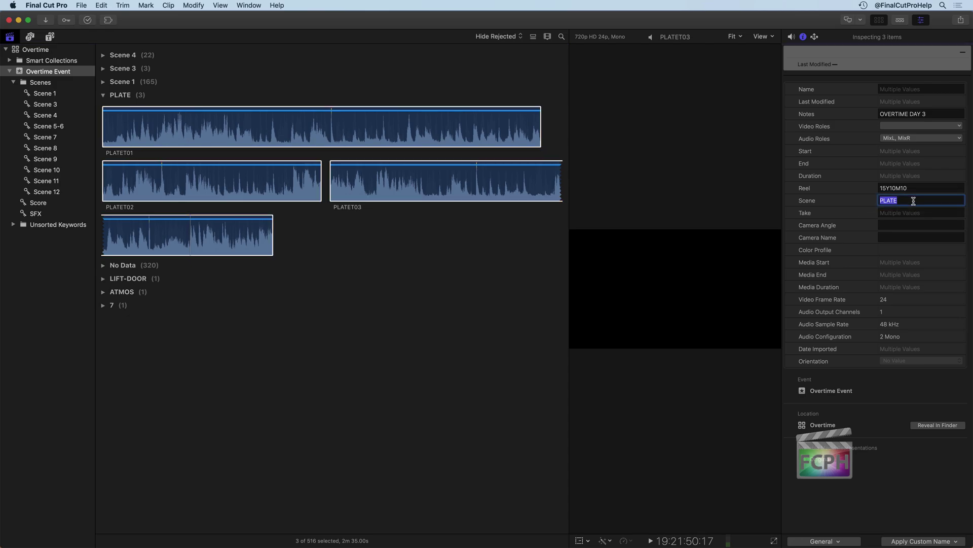
key("BackSpace")
key("Tab")
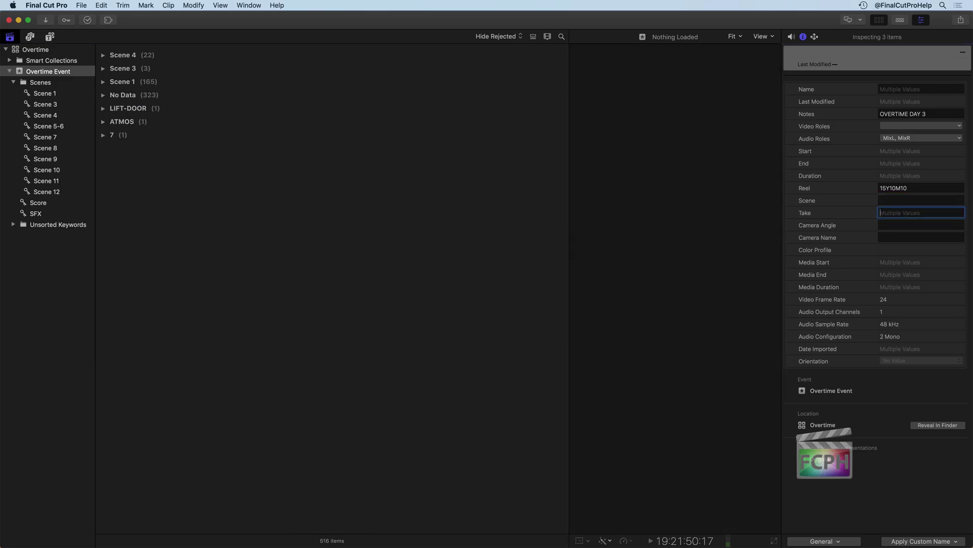
Expand the LIFT-DOOR, ATMOS and 7 groups and select ATMOS-SC6, the ATMOS clips and LIFT-DOORT01.
left_click(103, 108)
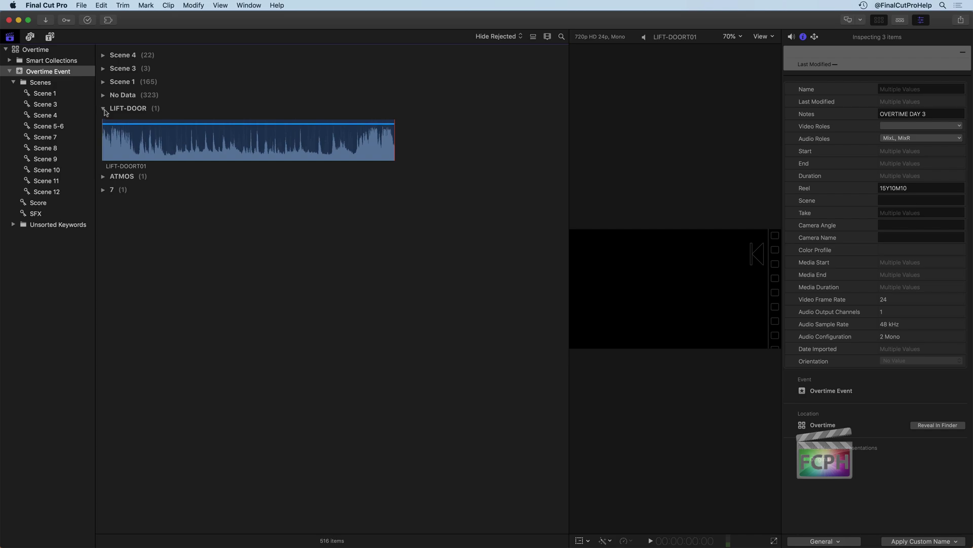
left_click(104, 176)
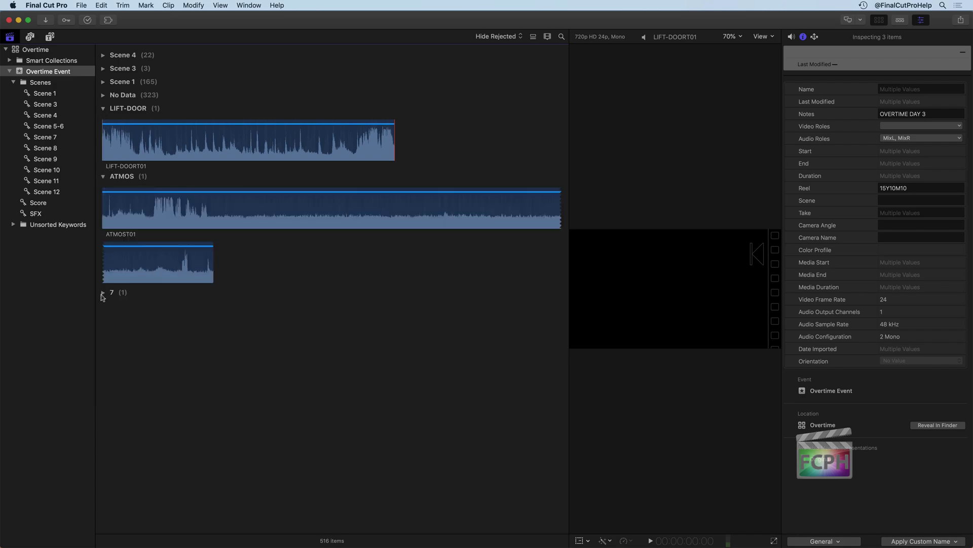
left_click(103, 292)
left_click(138, 338)
left_click(150, 209, "super")
left_click(189, 146, "super")
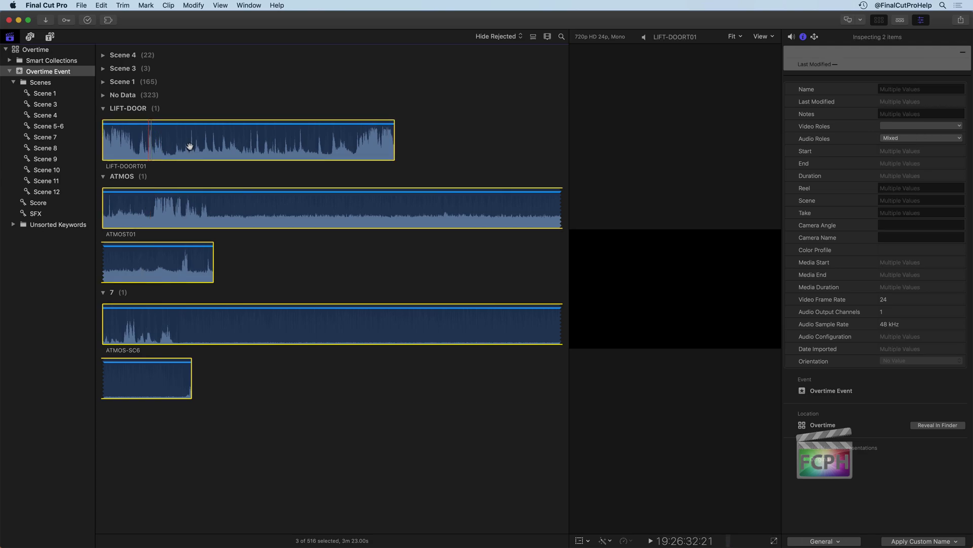
Blank the Scene value of the selected clips so they move into No Data.
left_click(920, 200)
key("BackSpace")
key("Tab")
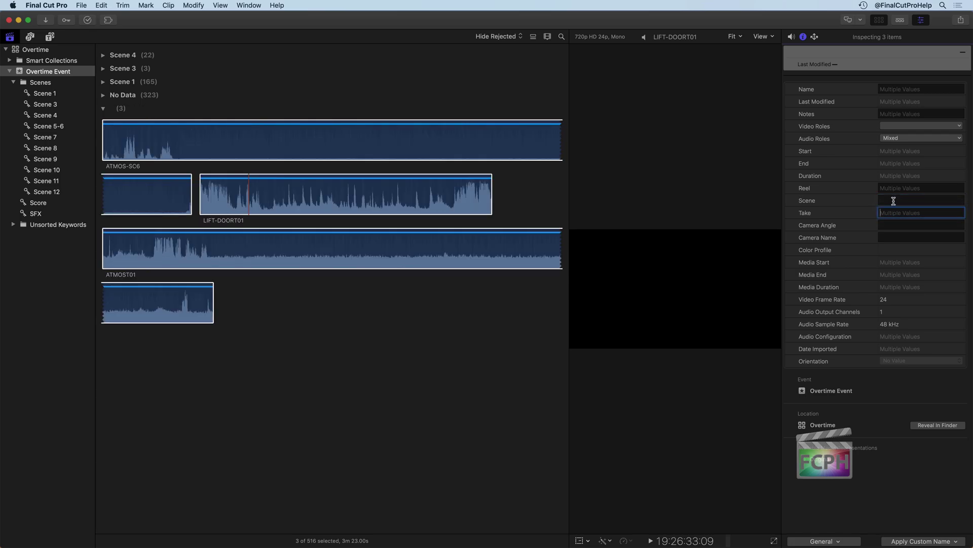
left_click(895, 200)
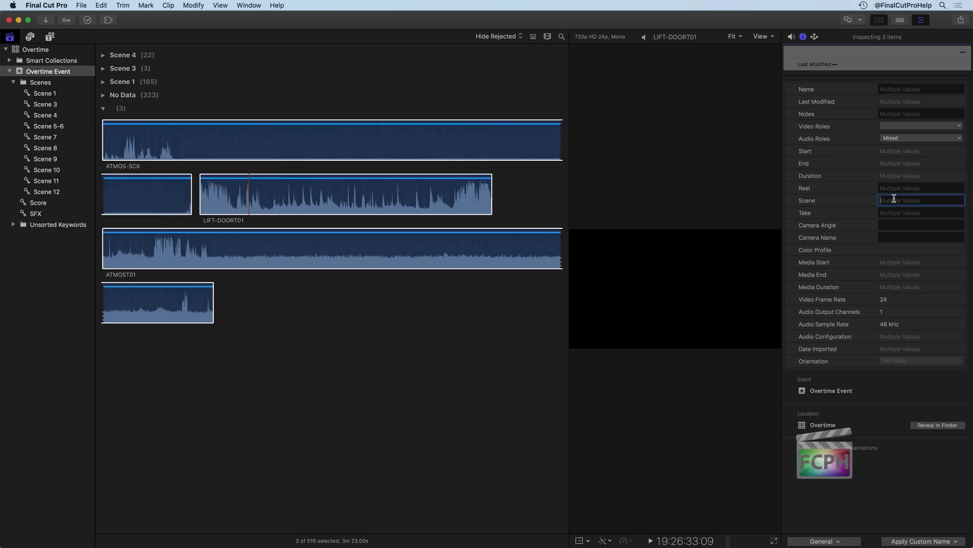
key("Tab")
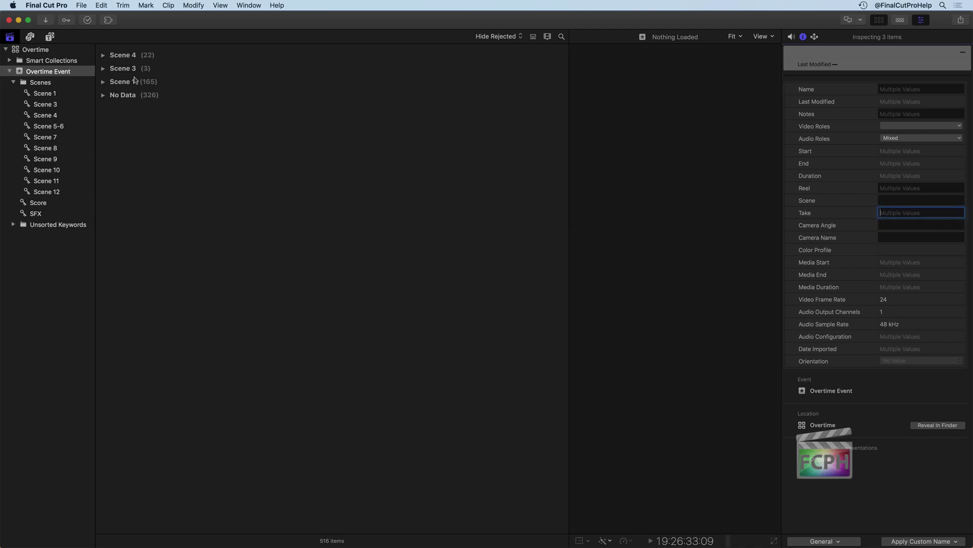
Check the No Data group, now 326 clips, then expand the Scene 1 group.
left_click(104, 96)
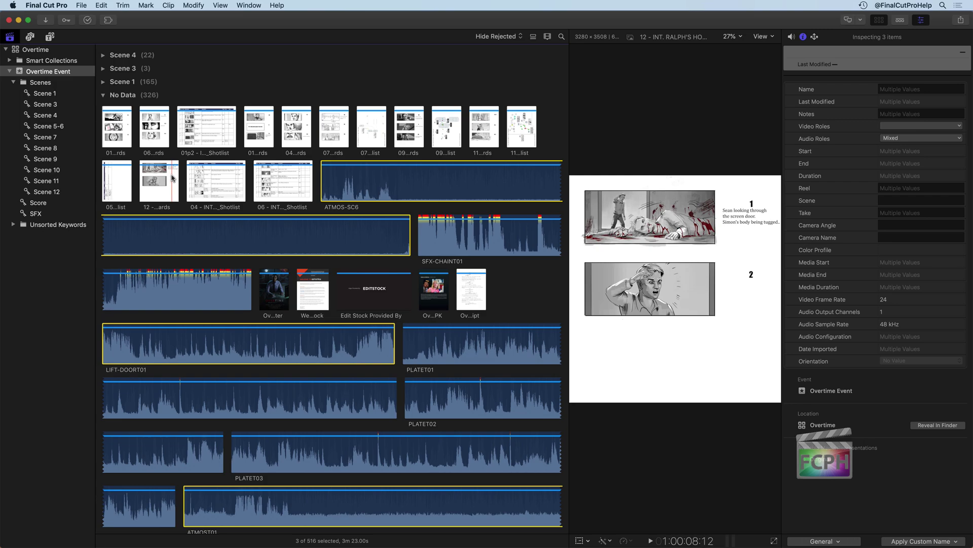
left_click(103, 96)
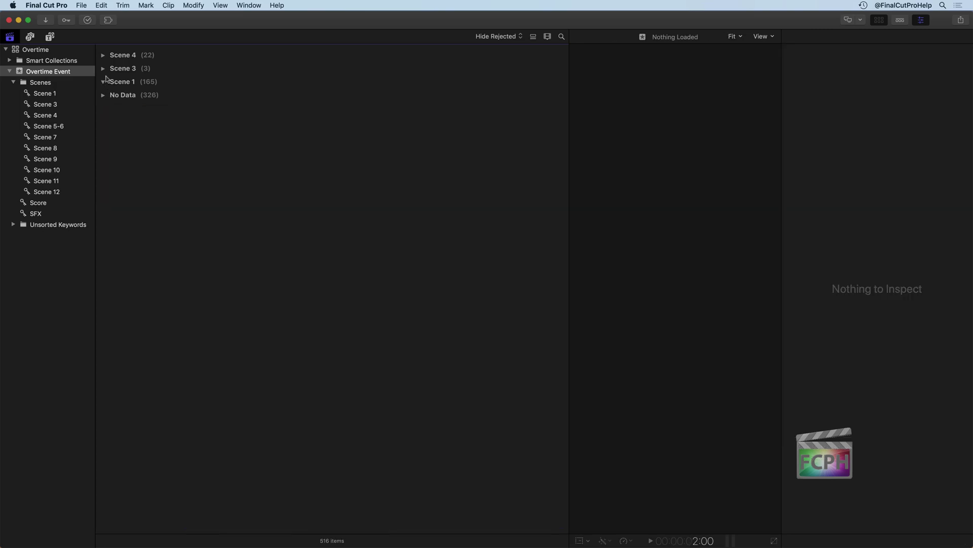
left_click(103, 82)
Filter to the Scene 4 collection's 22 clips and select ATMOS-SC4T05 to view its metadata.
left_click(103, 68)
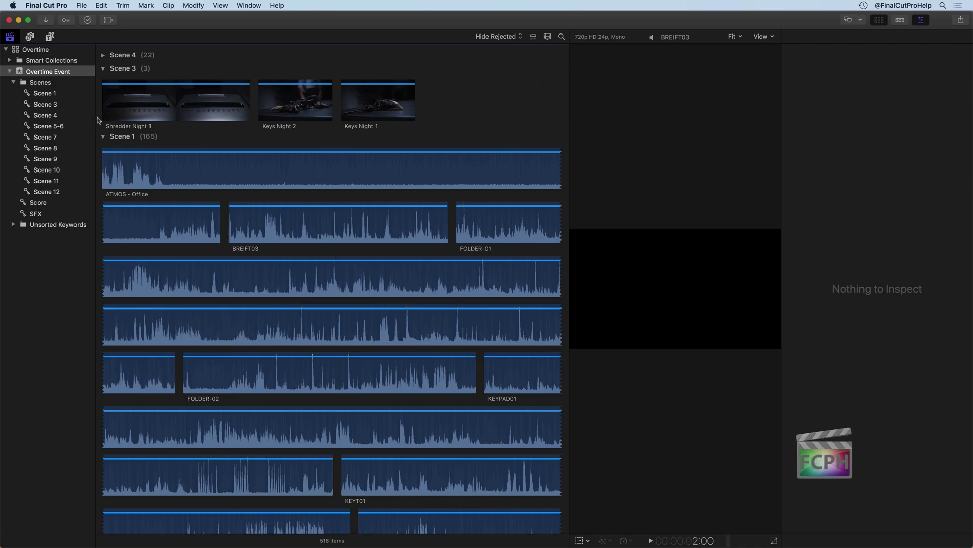
left_click(59, 115)
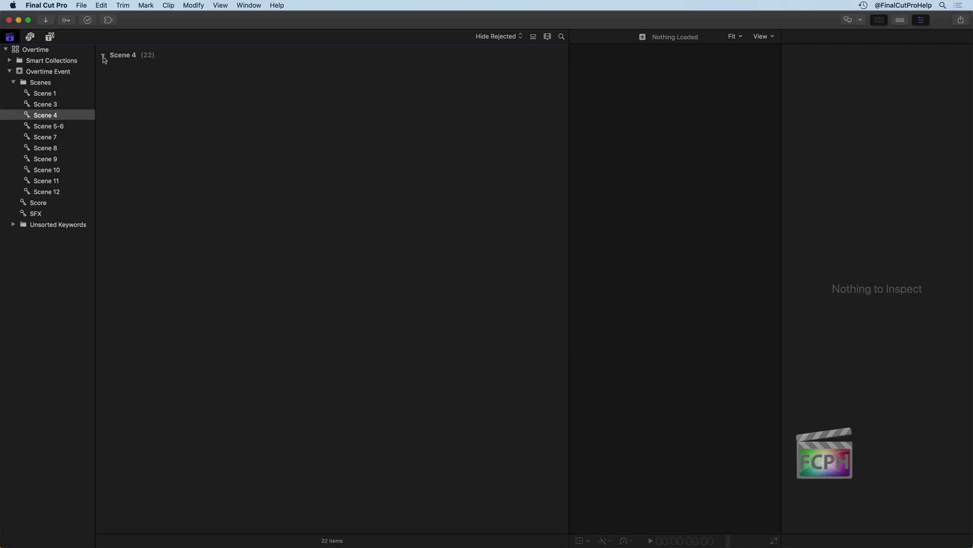
left_click(103, 55)
left_click(307, 99)
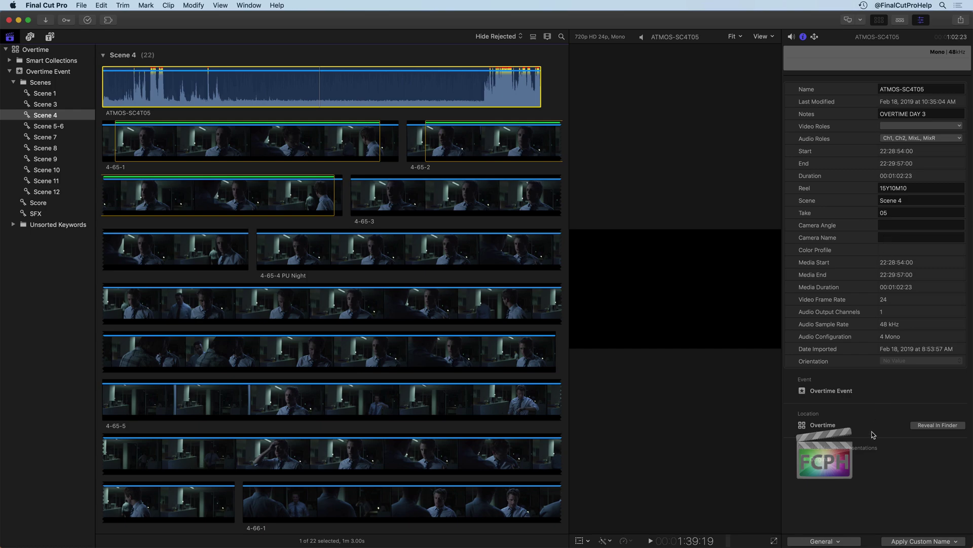
left_click(843, 541)
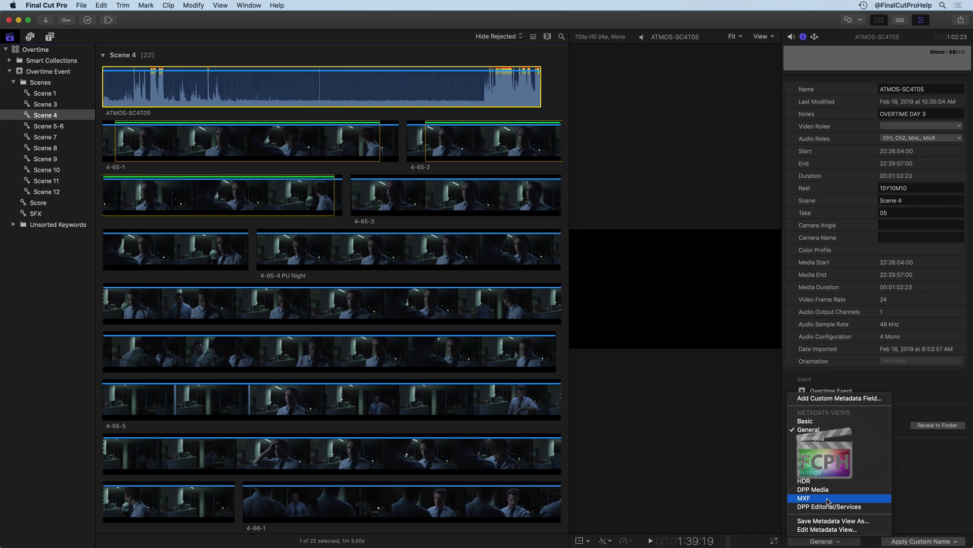
Add a custom metadata field named Test and select it in ATMOS-SC4T05's inspector.
left_click(817, 399)
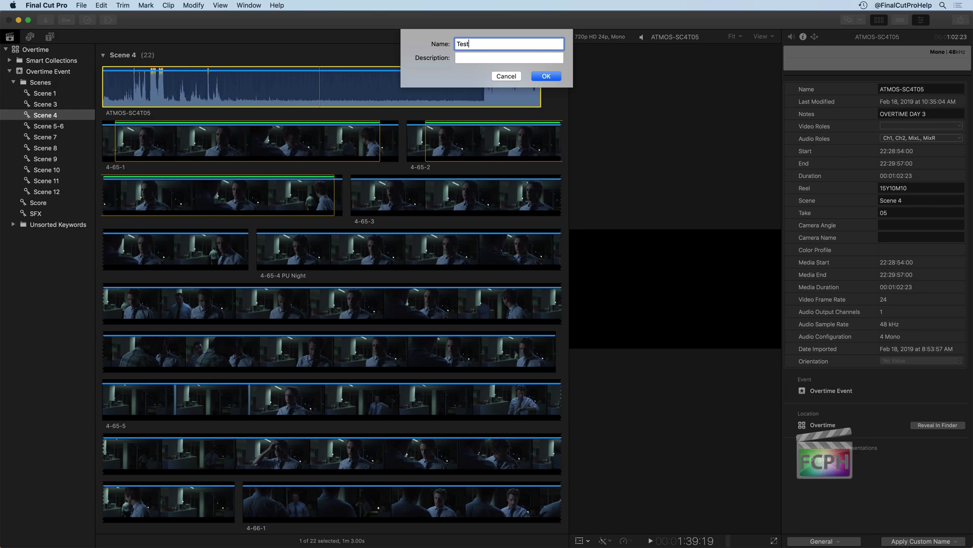
left_click(509, 57)
left_click(546, 76)
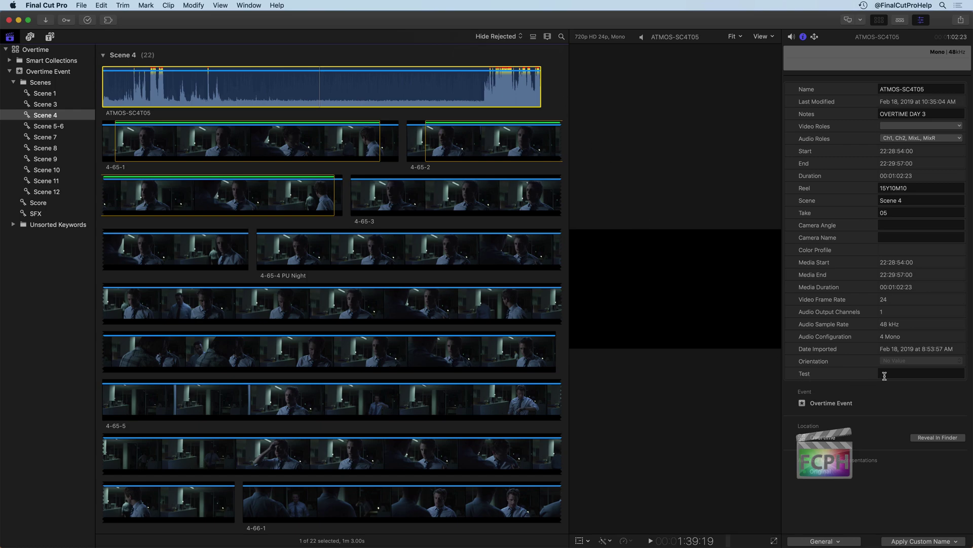
left_click(902, 373)
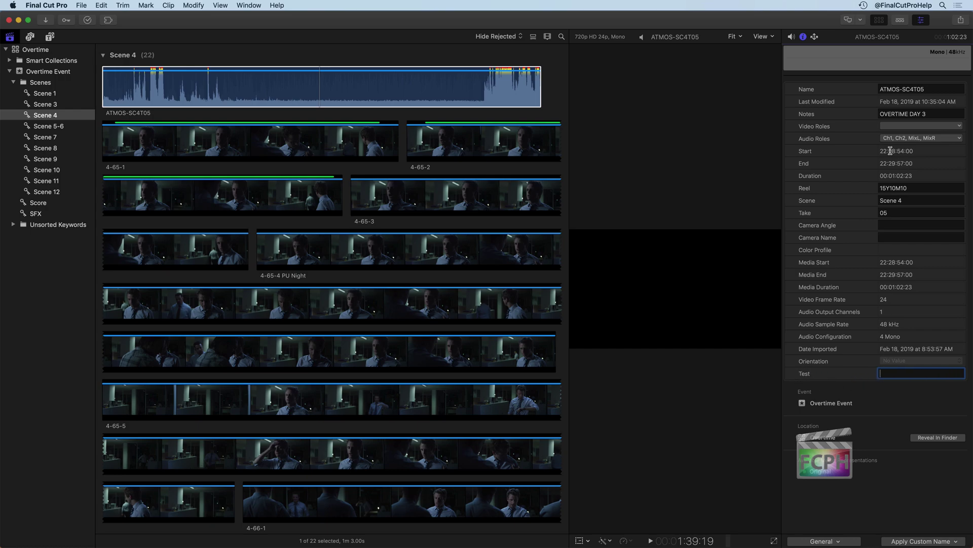
Reselect ATMOS-SC4T05 and add a custom field 'Shoot Day' described as 'Day number this was shot'.
left_click(453, 143)
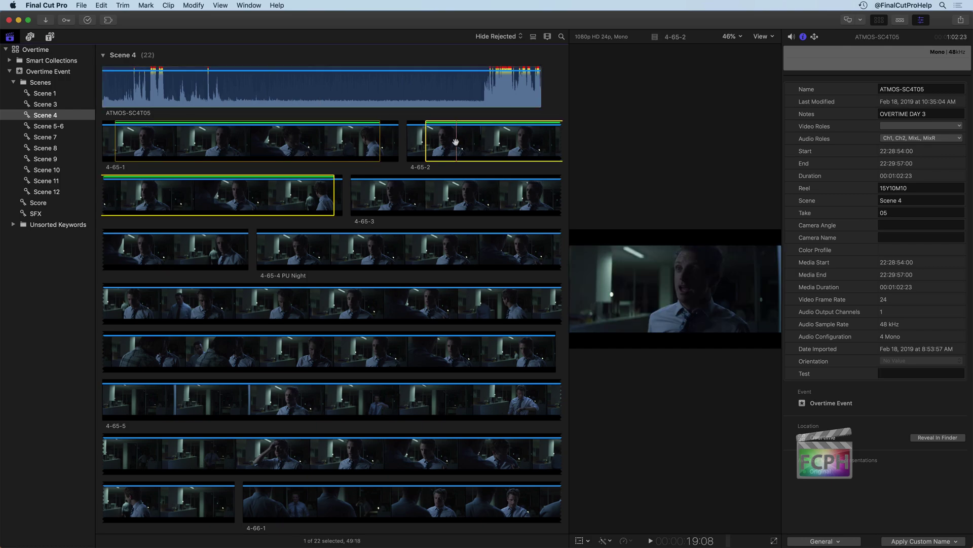
left_click(394, 91)
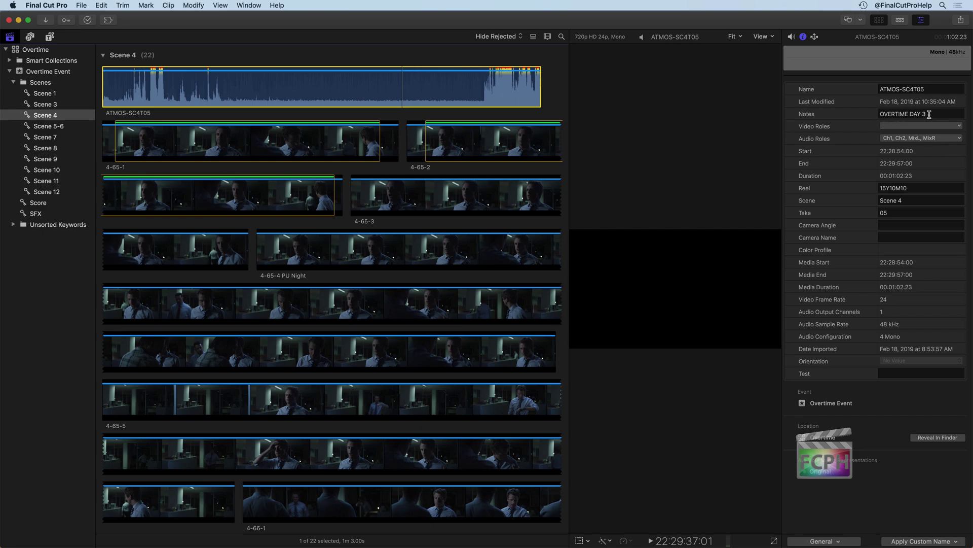
left_click(823, 541)
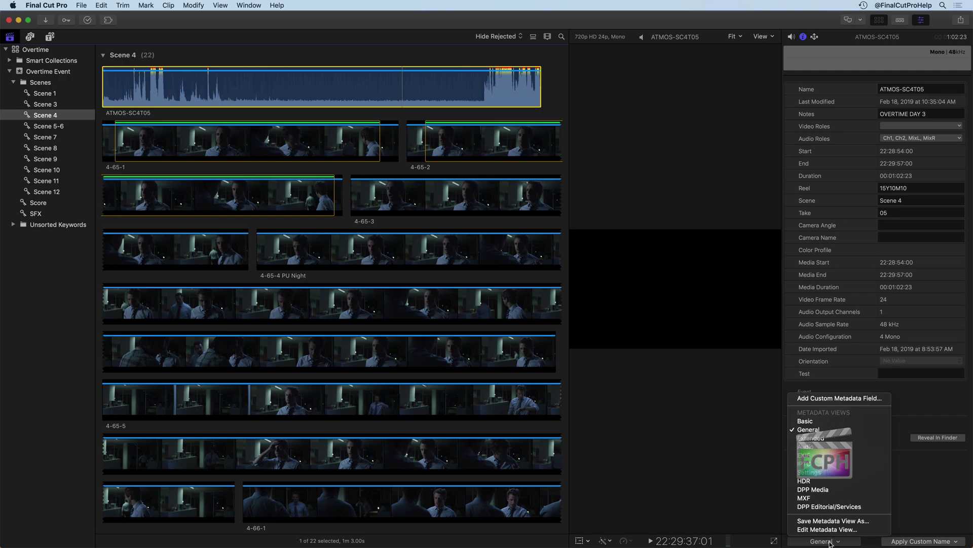
left_click(839, 399)
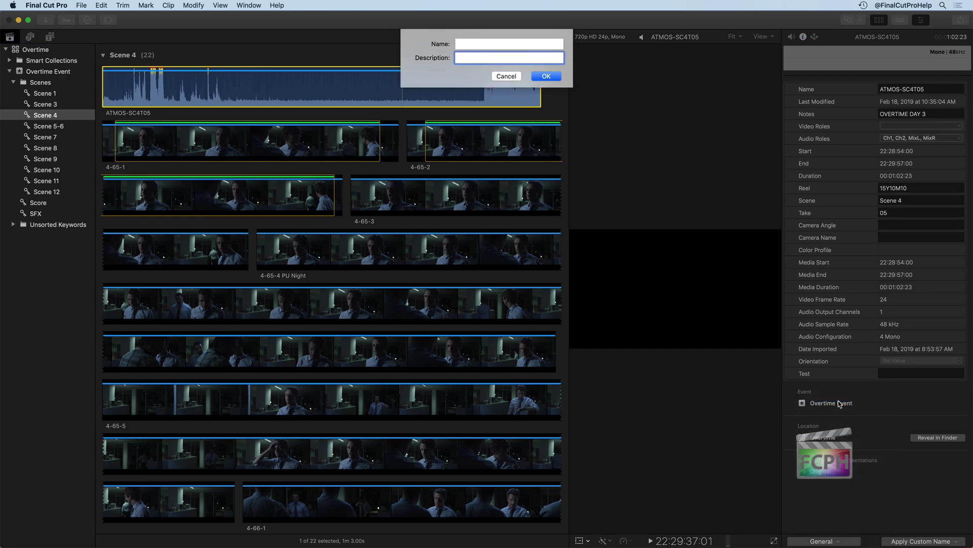
left_click(472, 44)
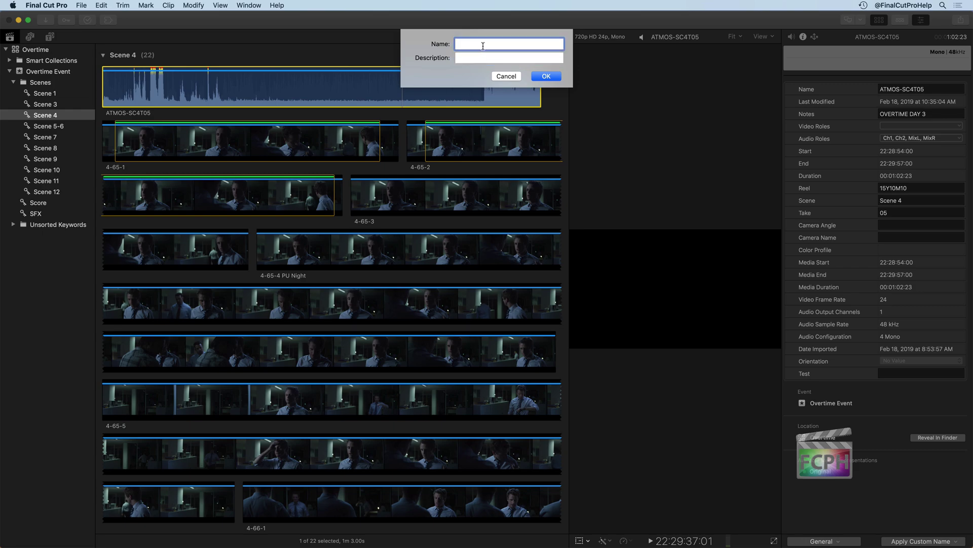
type("Shoot Day")
left_click(509, 57)
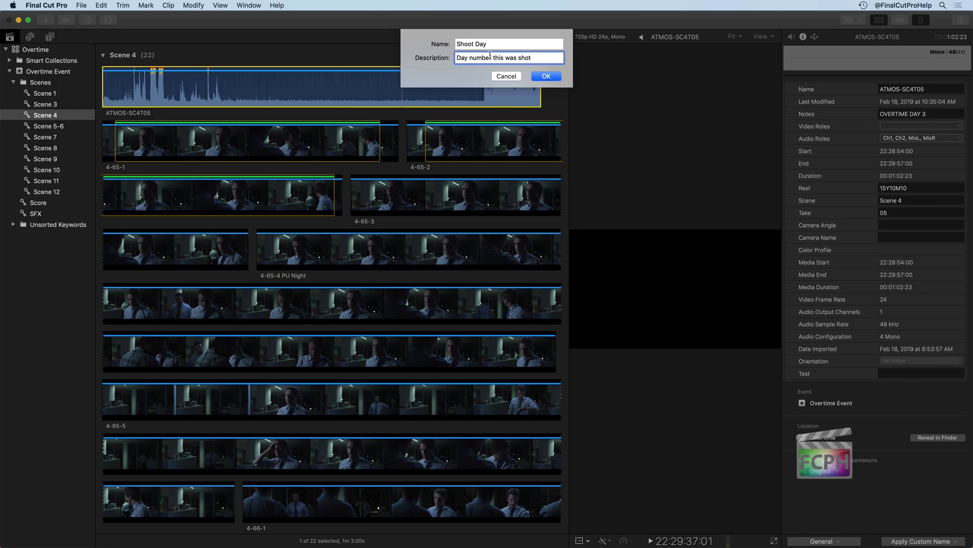
left_click(545, 76)
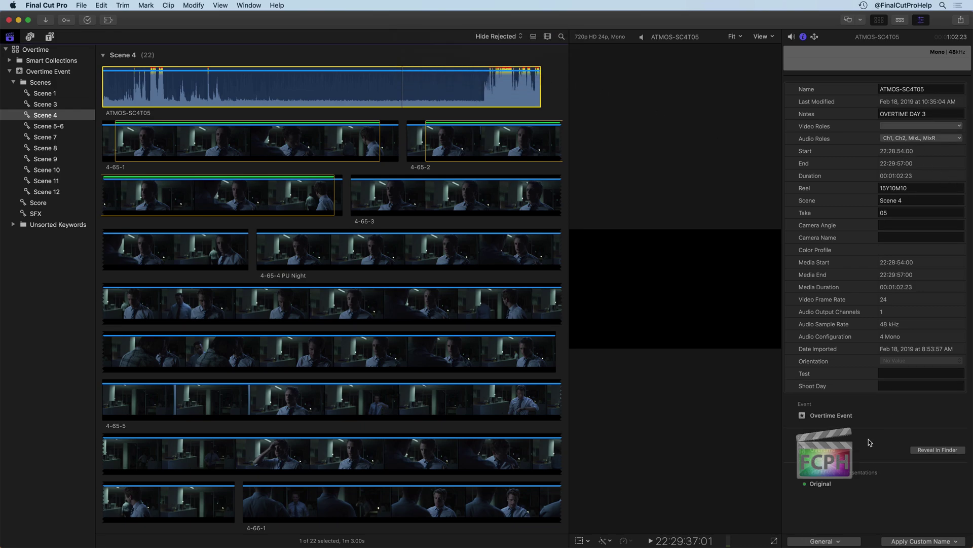
Set ATMOS-SC4T05's Shoot Day to 3 and delete the OVERTIME DAY 3 notes text.
left_click(885, 112)
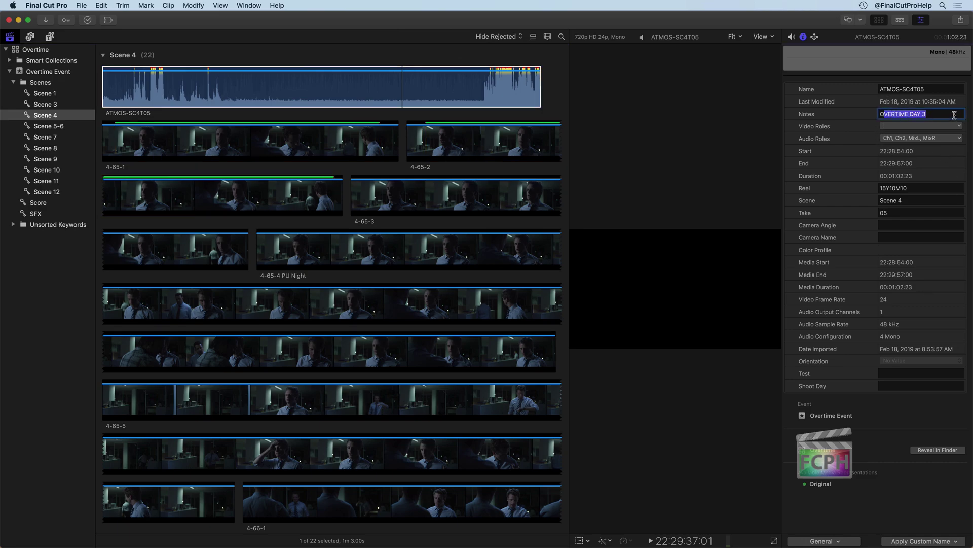
left_click(890, 386)
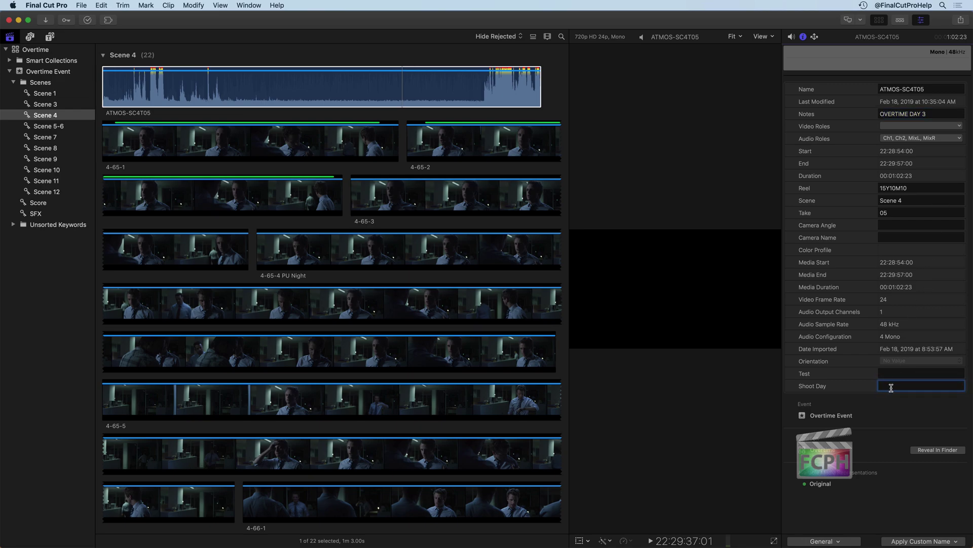
type("3")
left_click(937, 114)
type("\\")
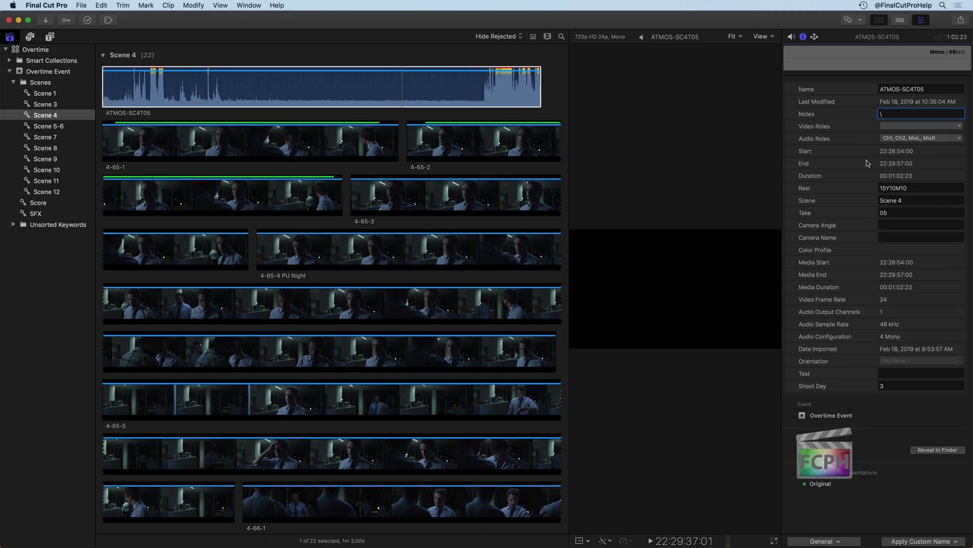
key("BackSpace")
left_click(401, 91)
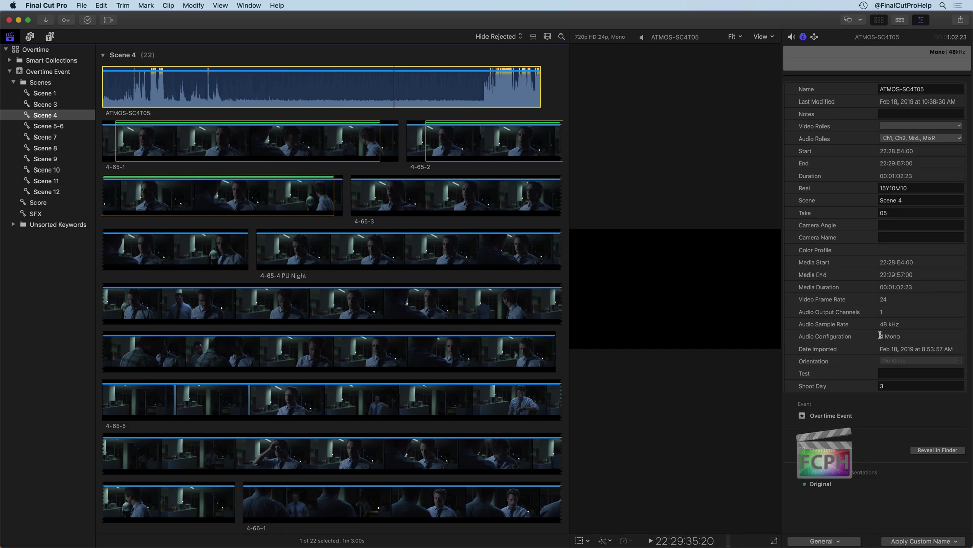
left_click(849, 540)
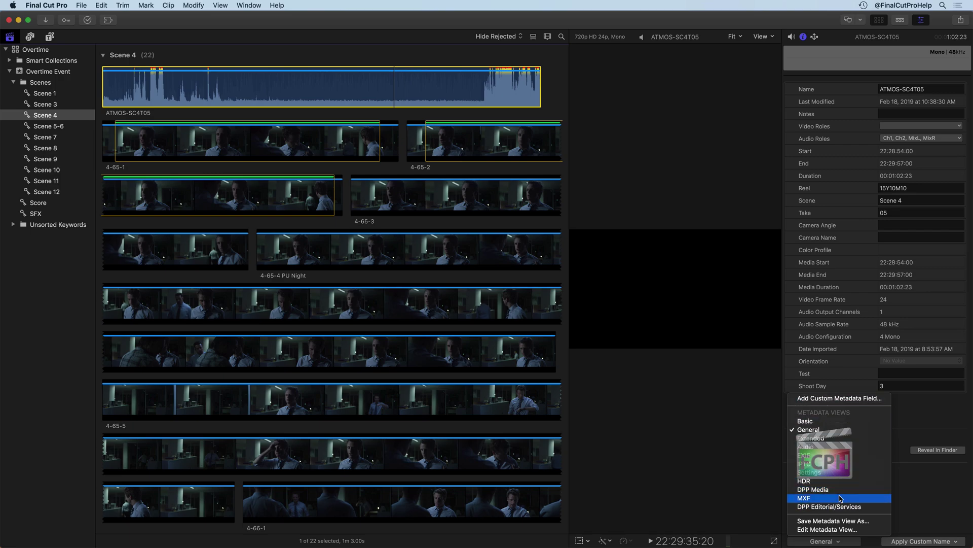
left_click(831, 531)
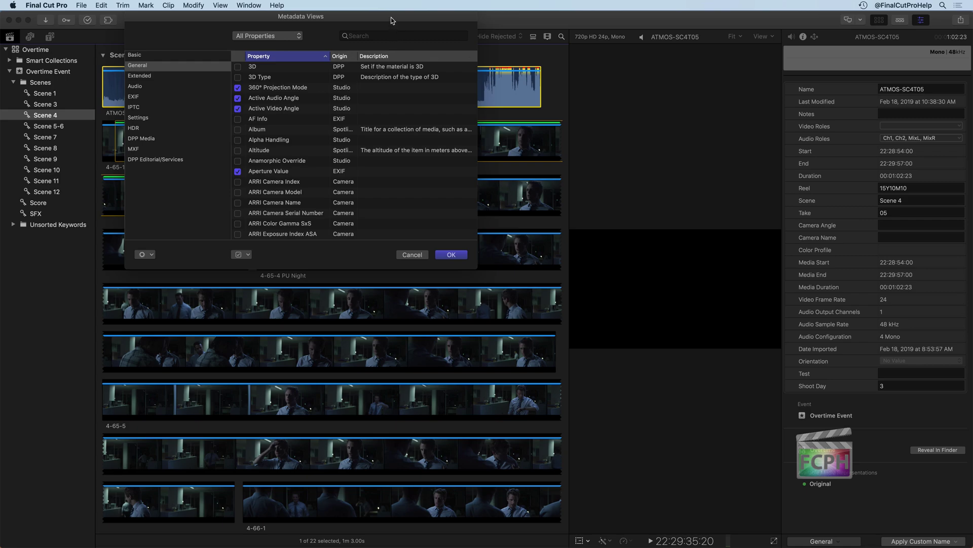
left_click_drag(391, 17, 789, 173)
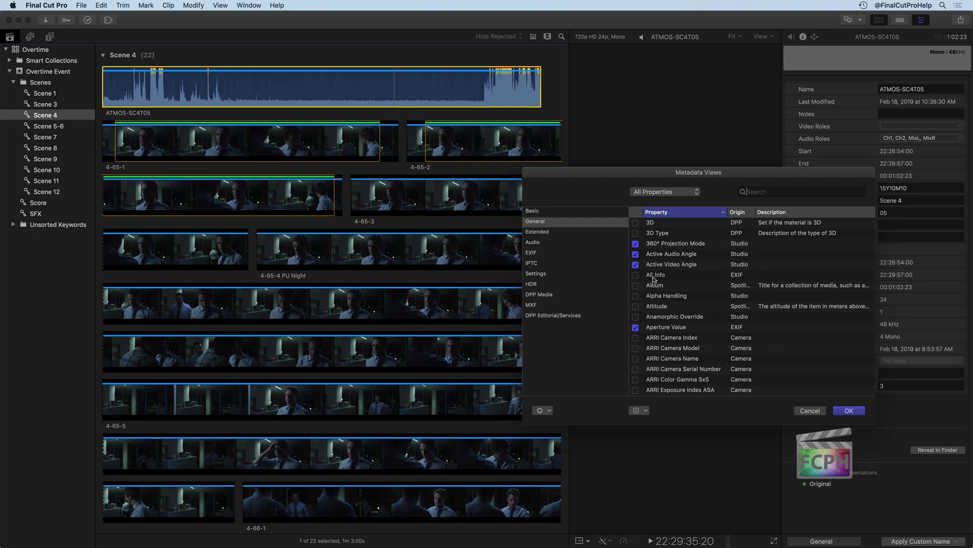
scroll(654, 278, "down", 5)
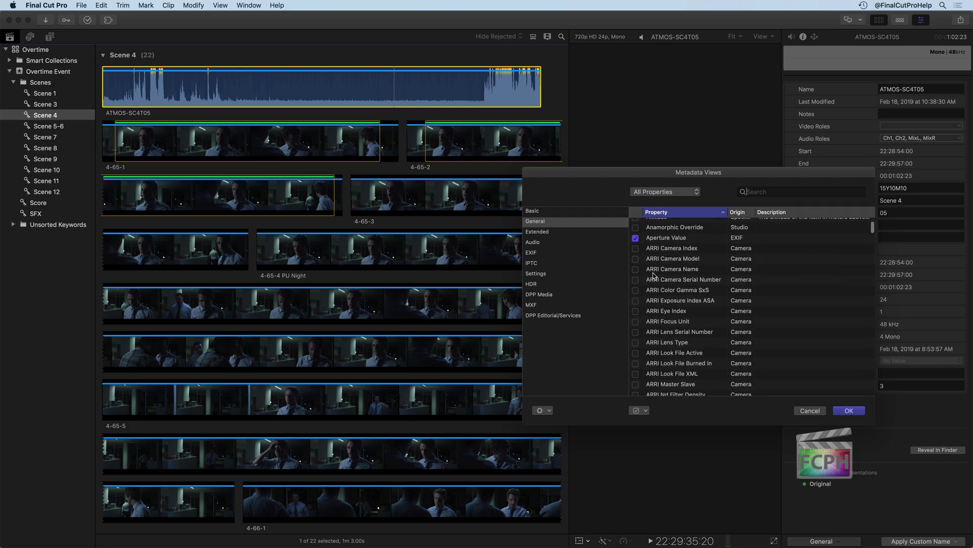
scroll(654, 276, "down", 6)
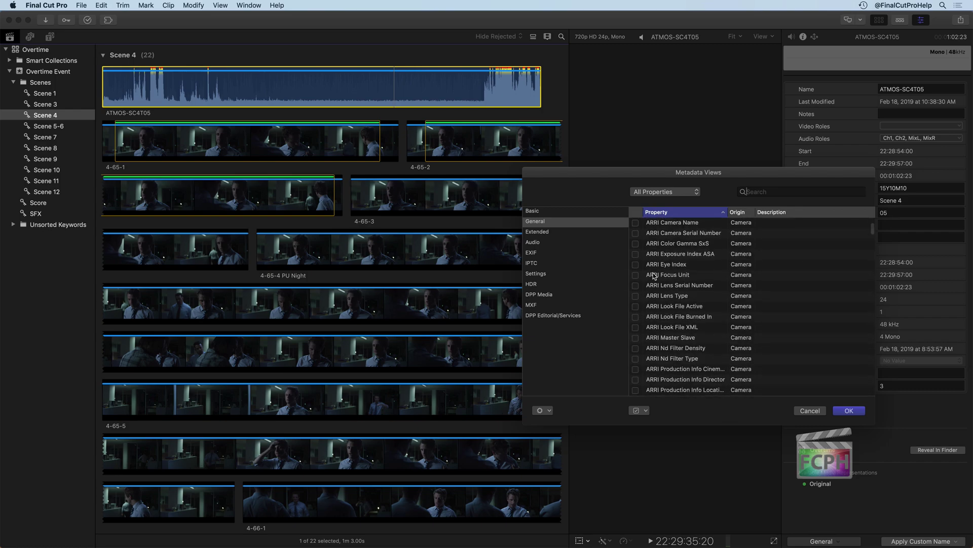
scroll(653, 276, "down", 5)
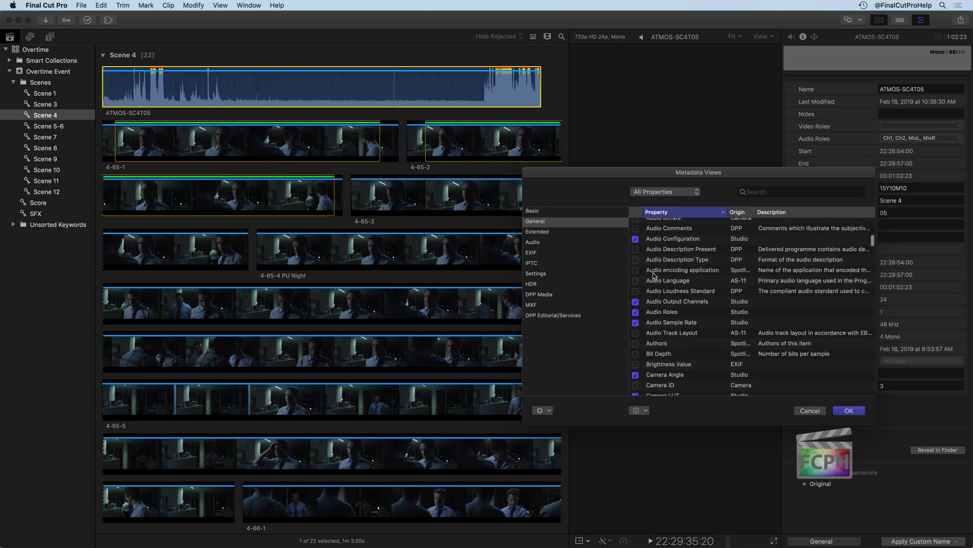
scroll(654, 275, "down", 6)
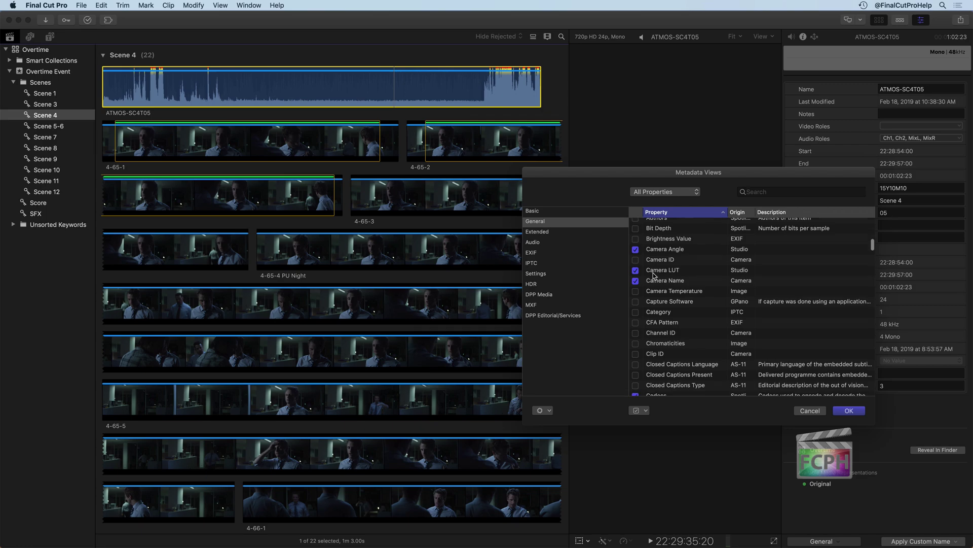
scroll(653, 276, "down", 6)
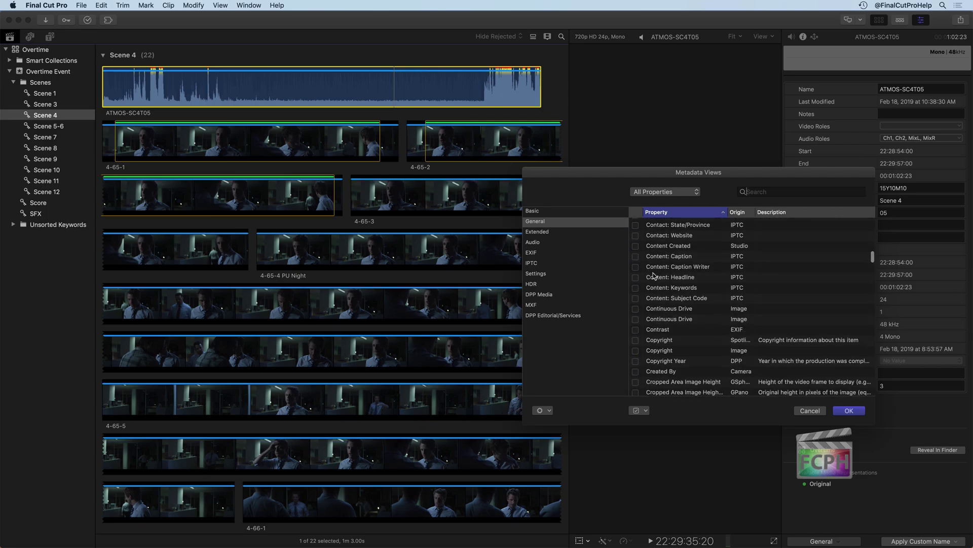
scroll(653, 275, "down", 10)
scroll(654, 275, "down", 10)
scroll(654, 275, "up", 10)
scroll(653, 275, "up", 10)
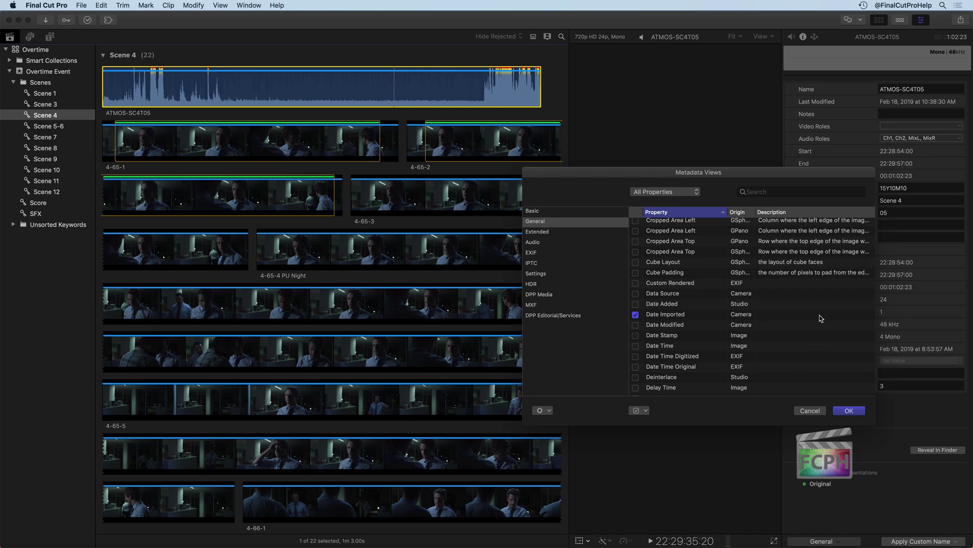
left_click(540, 411)
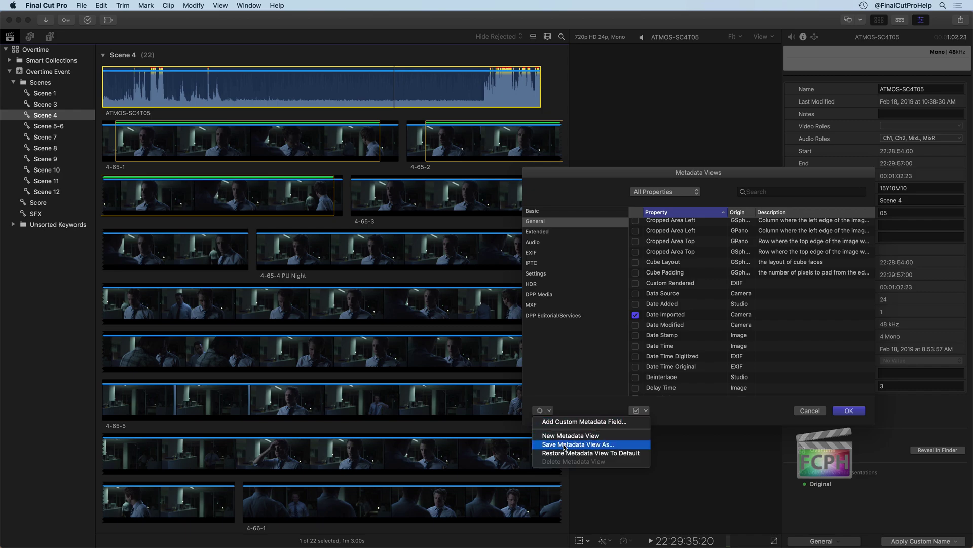
left_click(578, 404)
left_click(810, 410)
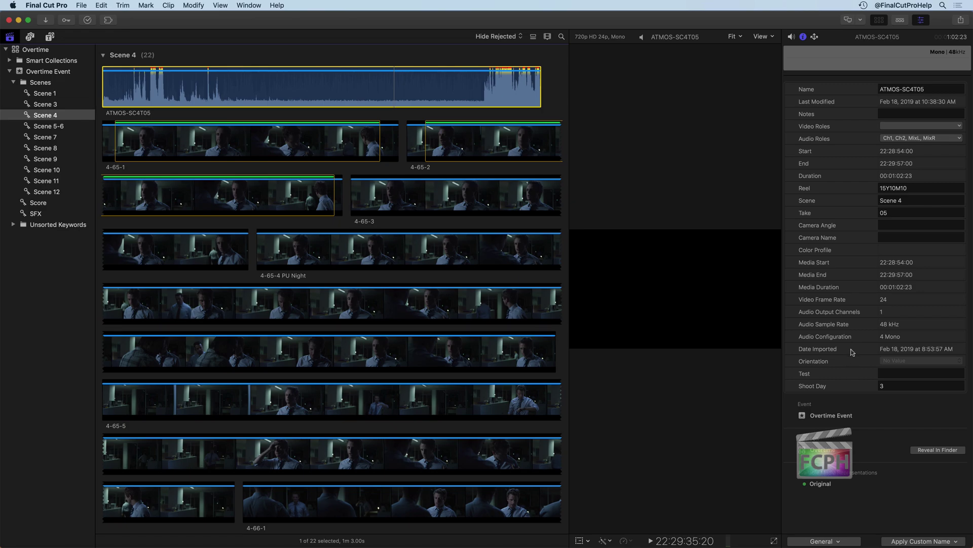
Open the Naming Presets editor from the Apply Custom Name menu.
left_click(937, 542)
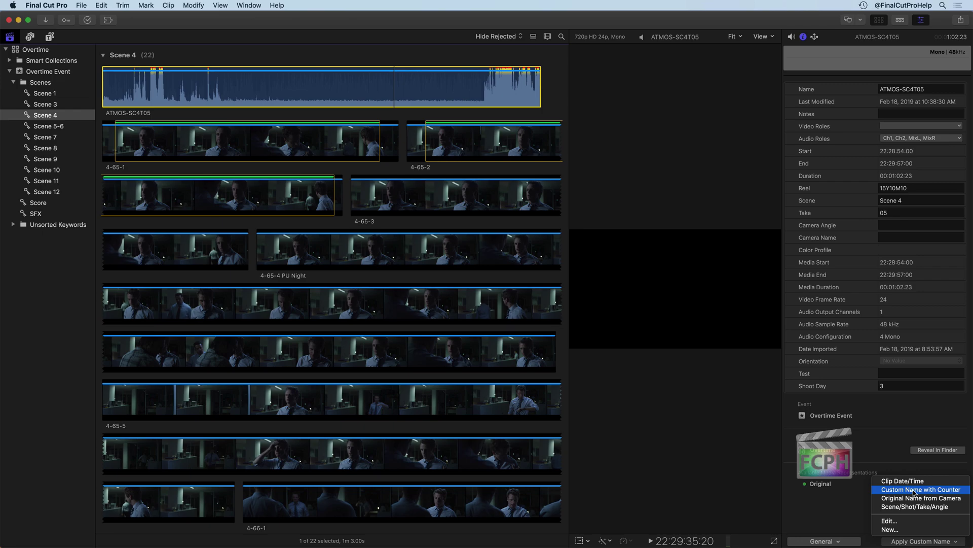
left_click(902, 521)
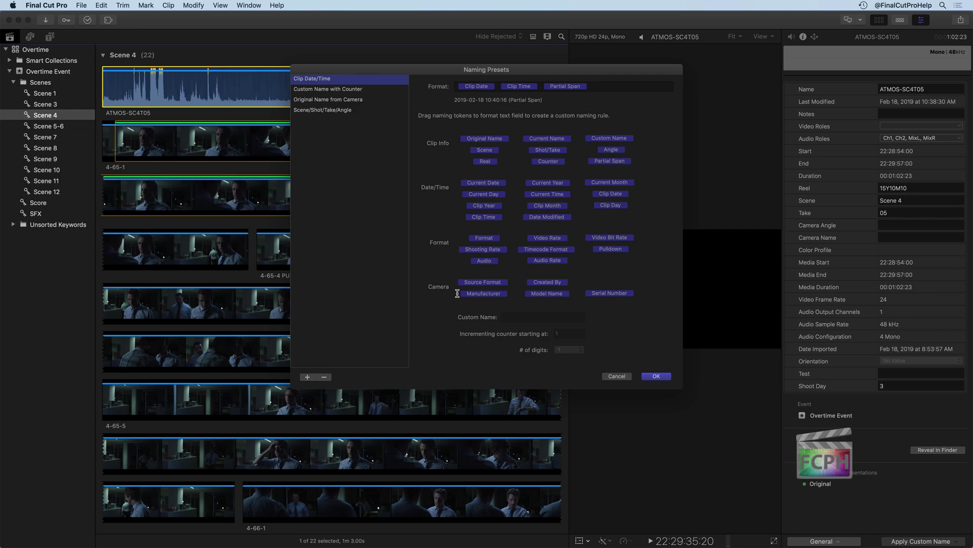
Review the Custom Name with Counter preset and its Custom Name field, then cancel without changes.
left_click_drag(351, 70, 500, 86)
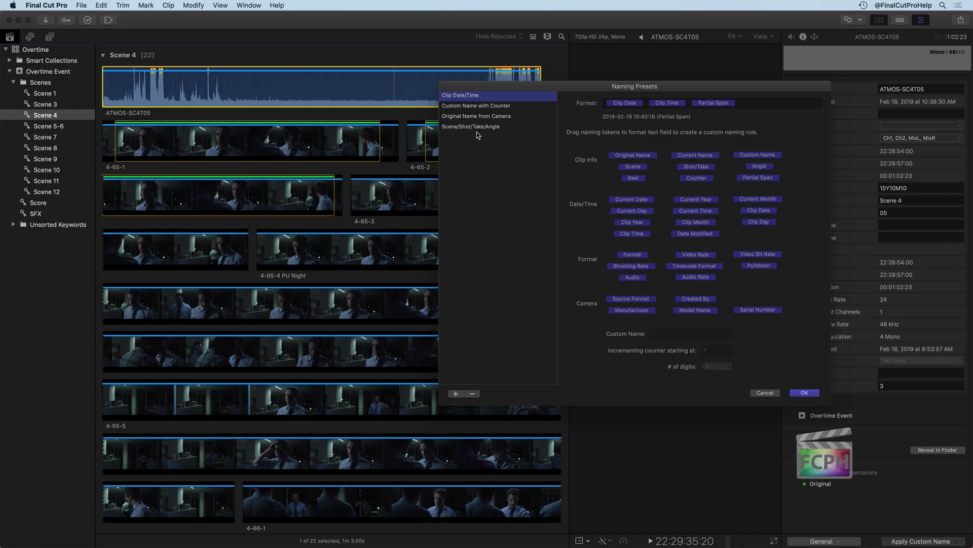
left_click(484, 105)
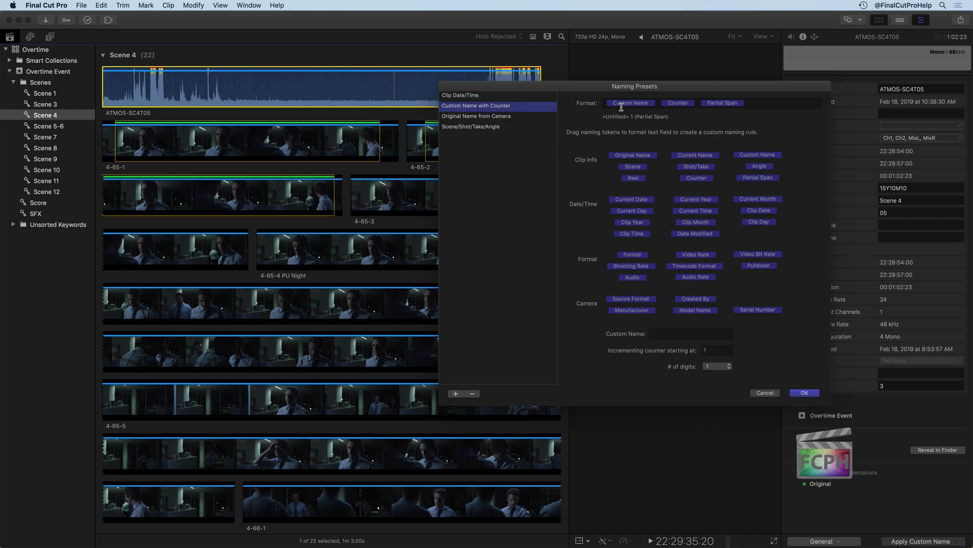
left_click(655, 334)
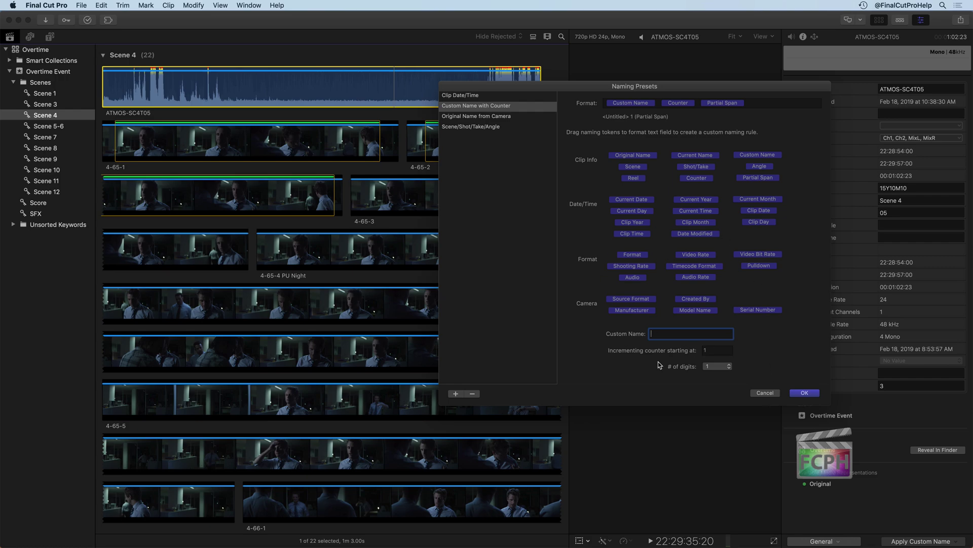
left_click(765, 394)
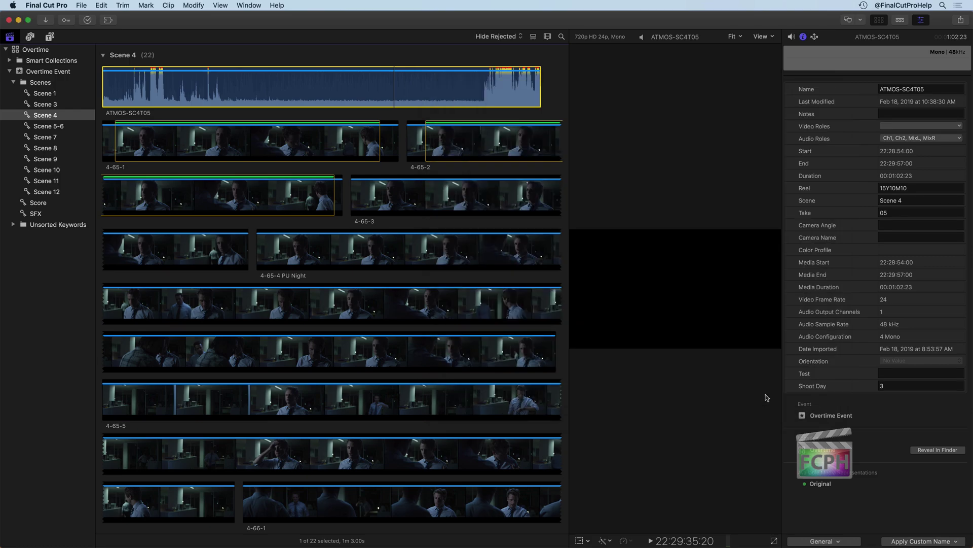